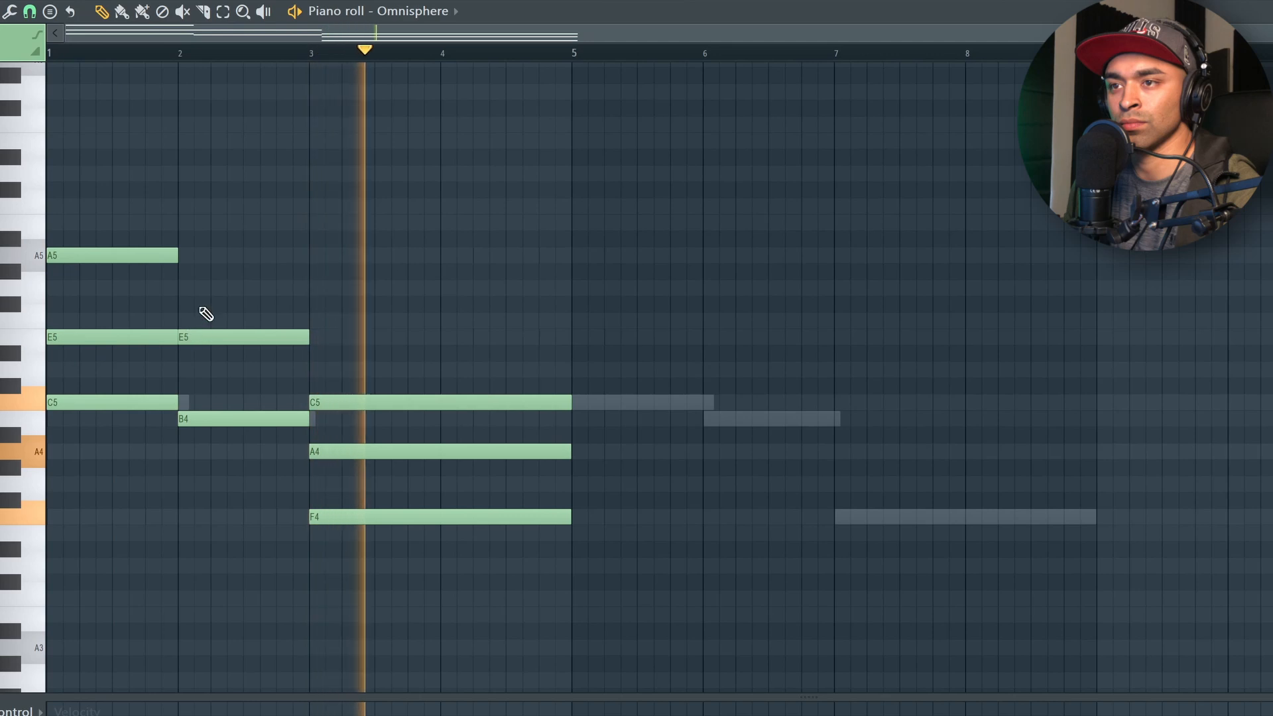
Add an A5 note to the second chord and shorten it to fill only bar 2.
key(space)
drag(203, 262, 183, 266)
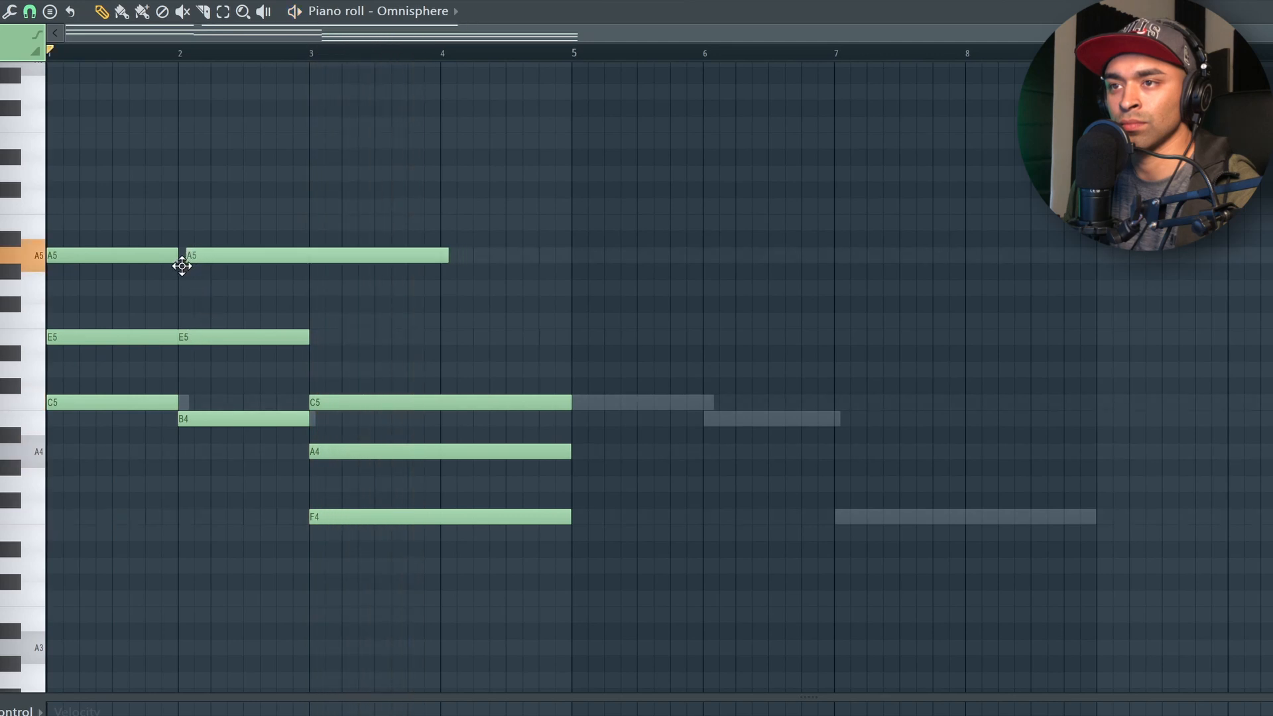
key(space)
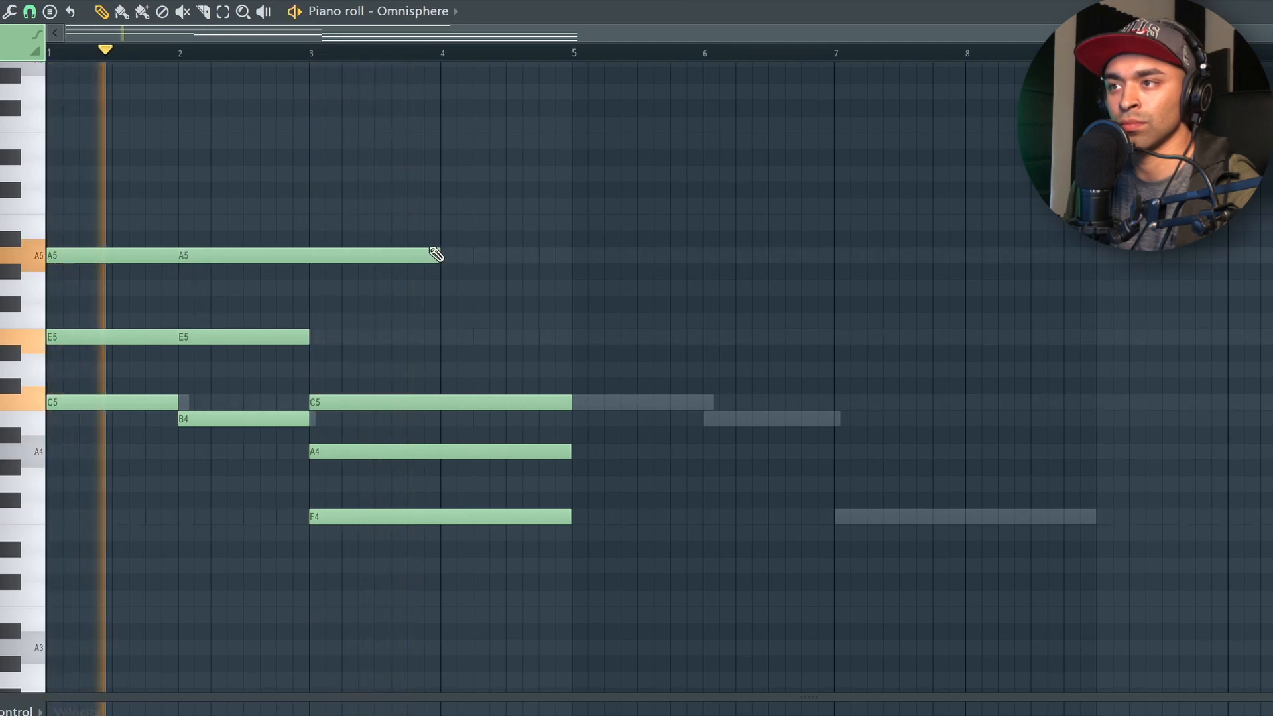
drag(437, 250, 308, 262)
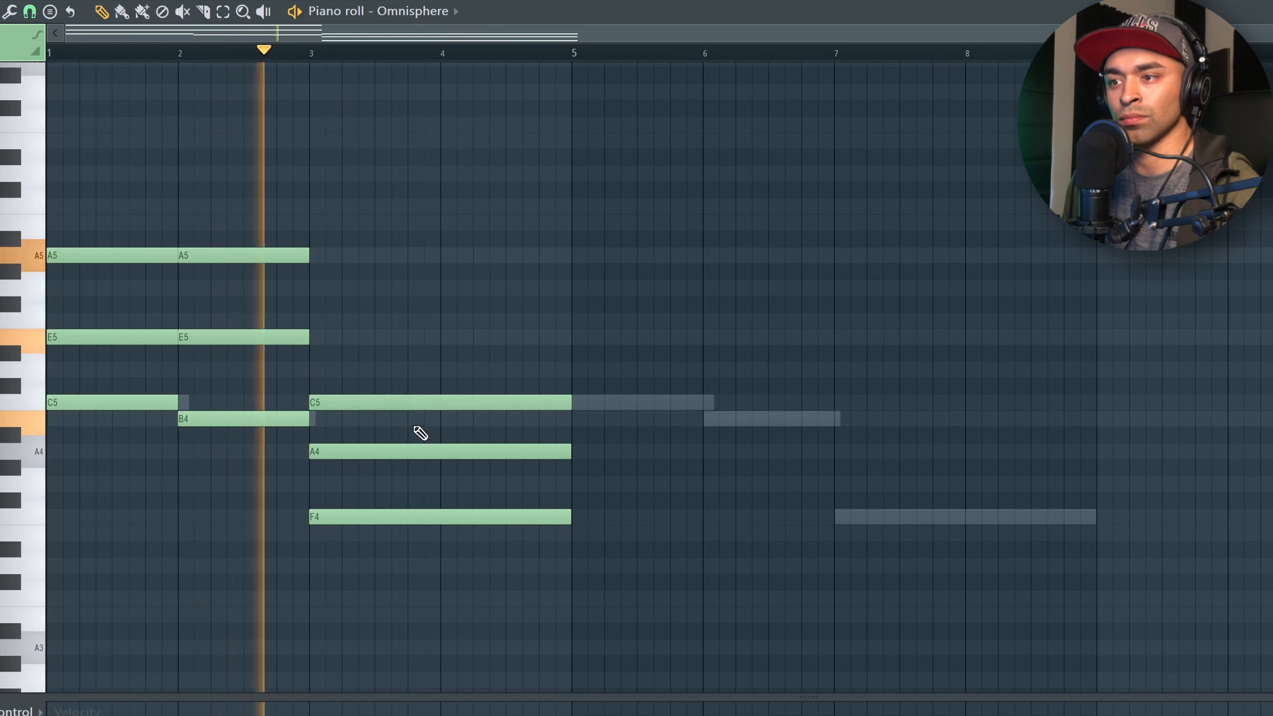
Raise the third chord's A4 note an octave to A5 and repeat the four-bar progression in bars 5 to 8.
key(space)
click(462, 447)
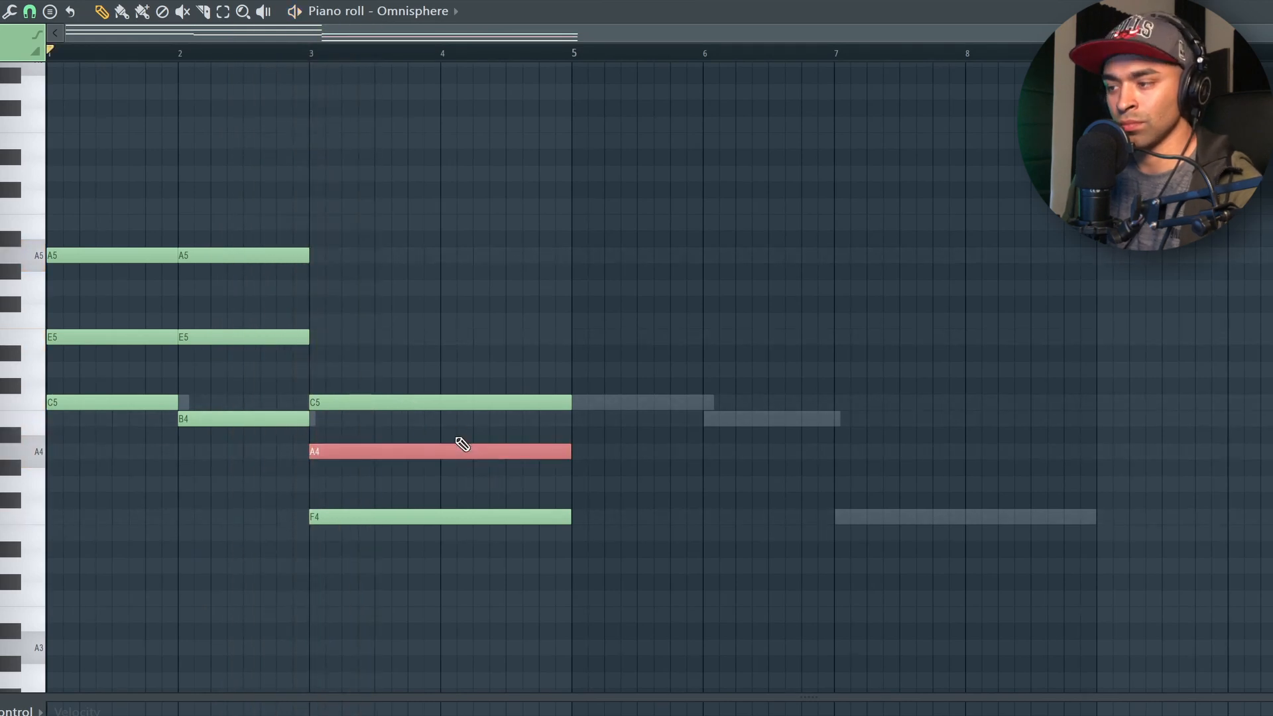
key(ctrl+Up)
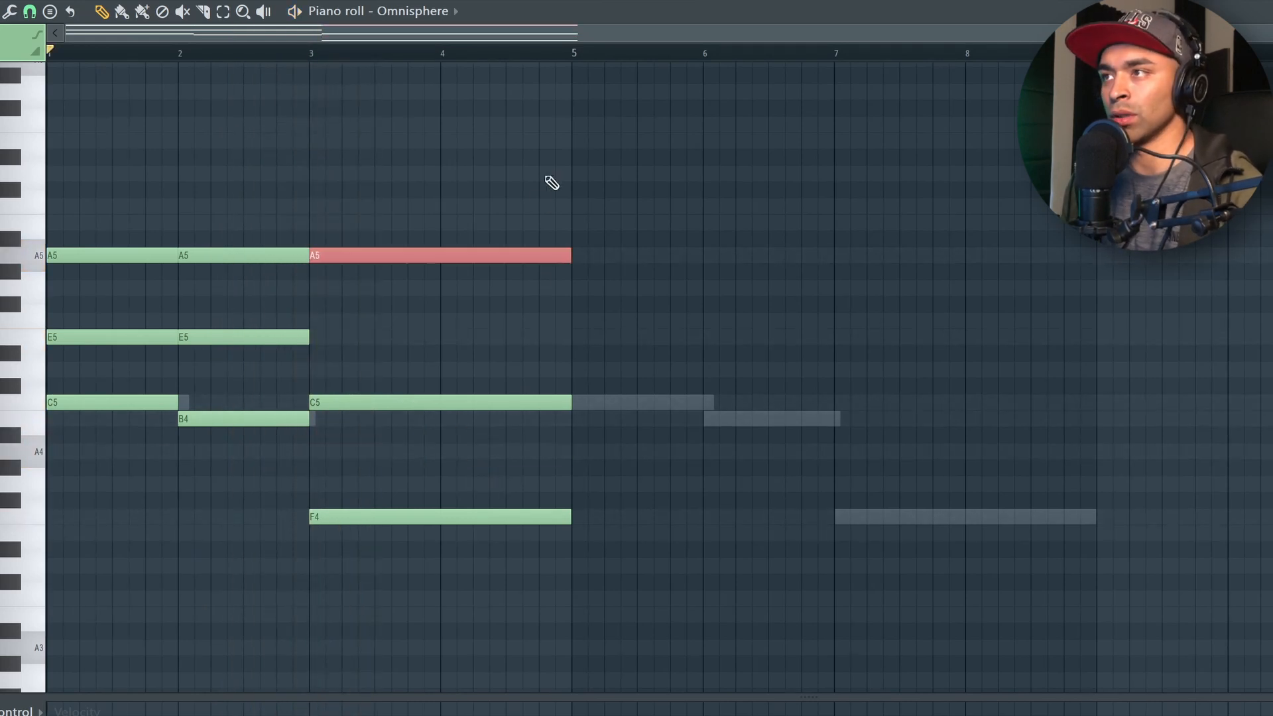
drag(644, 683, 29, 222)
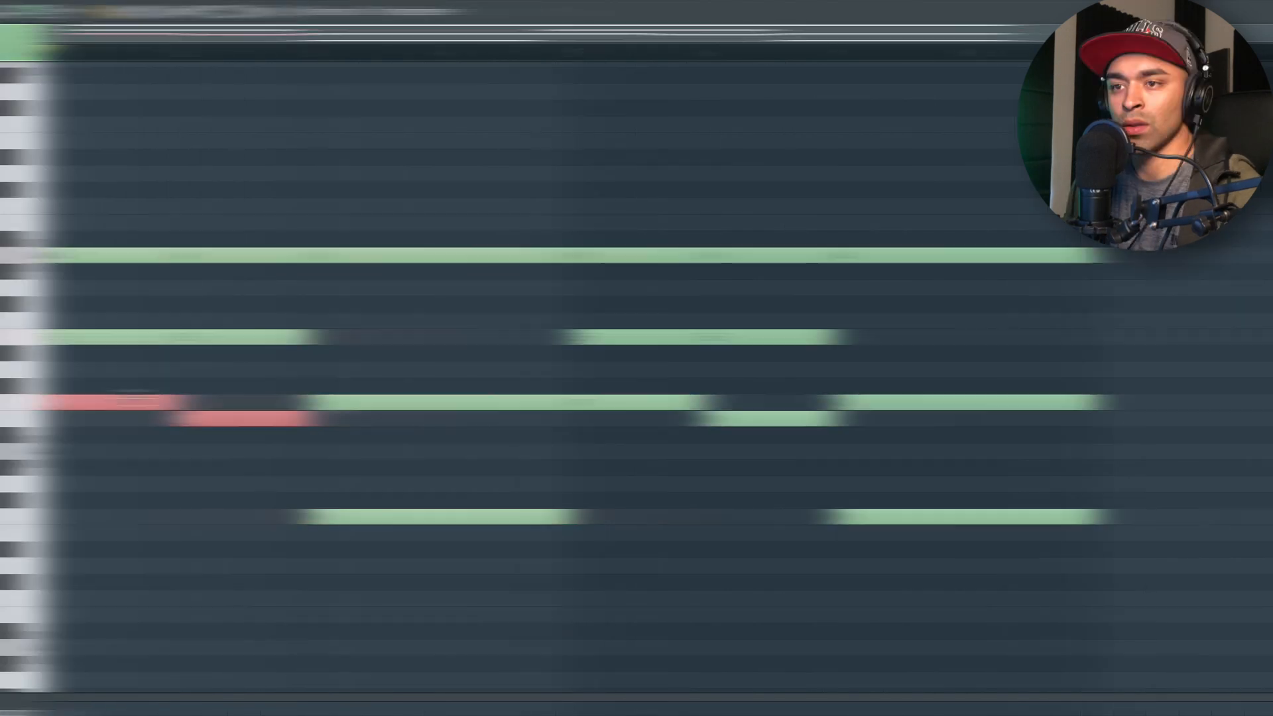
Copy the first two chords' C5 and B4 notes an octave down to C4 and B3.
drag(132, 405, 85, 588)
scroll(351, 588, down, 2)
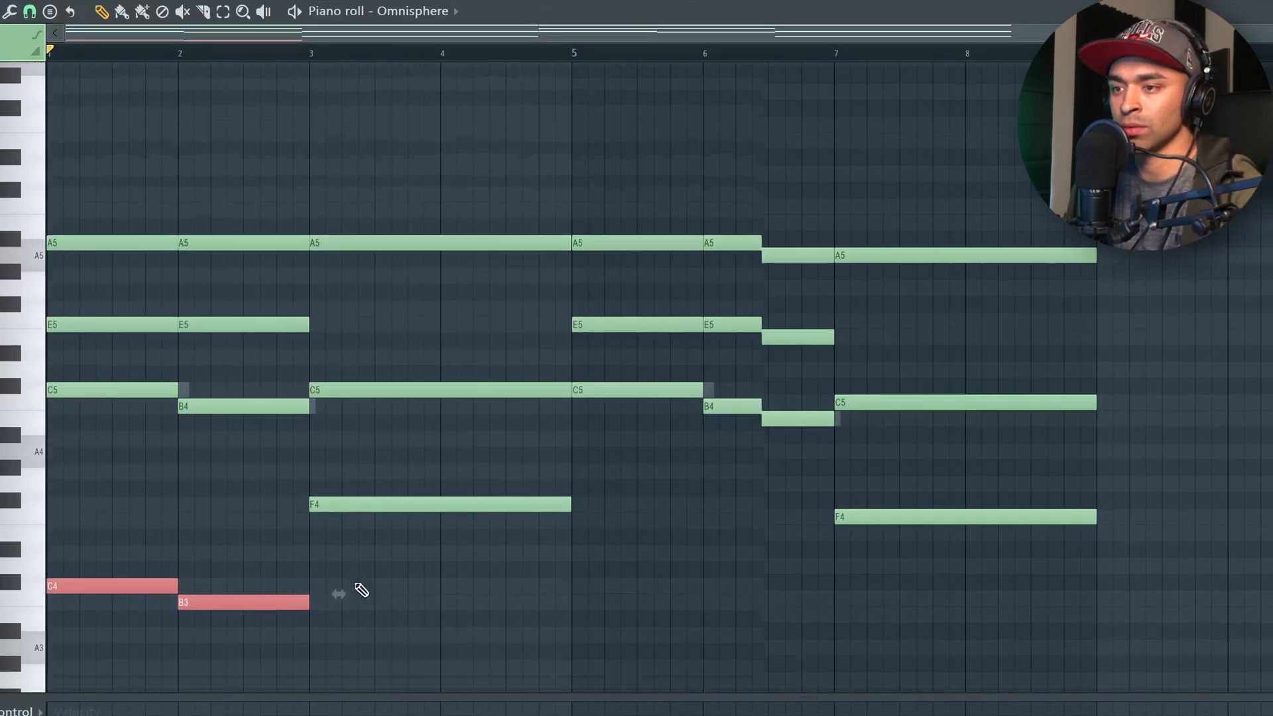
drag(354, 421, 344, 619)
scroll(520, 563, down, 3)
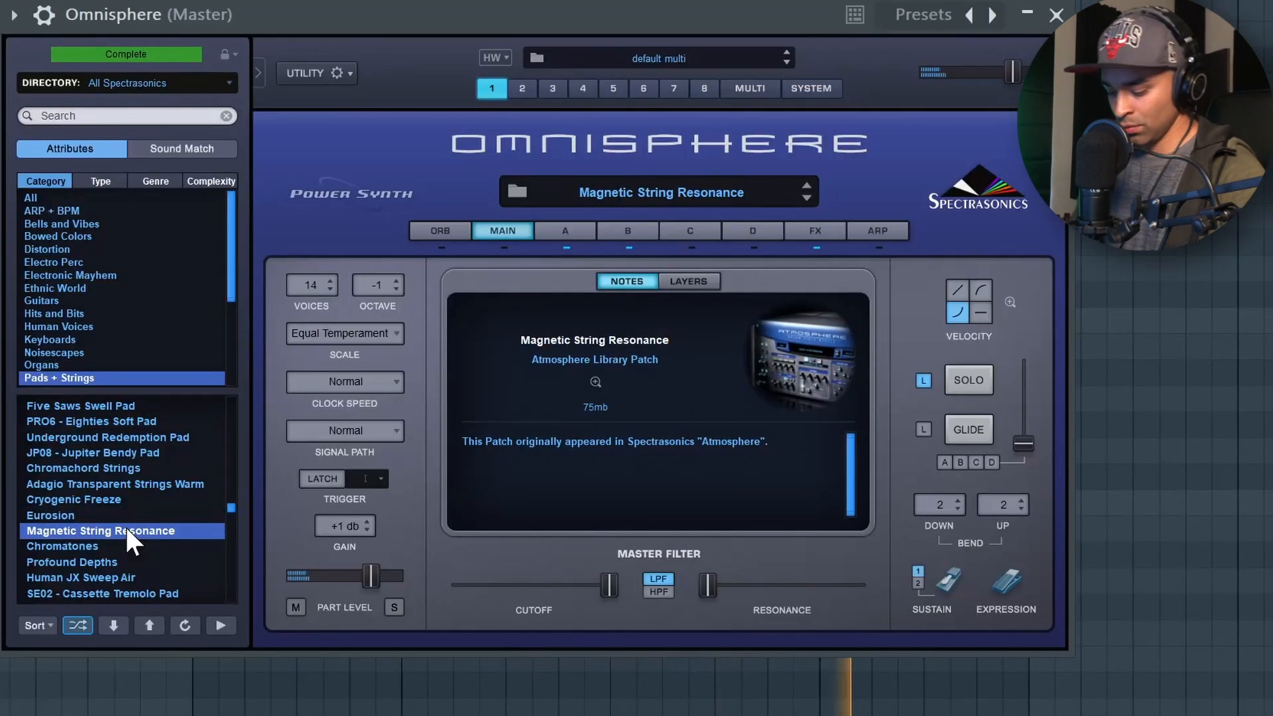
Audition the Chromatones patch and the one following it in Omnisphere's Pads + Strings category.
key(Down)
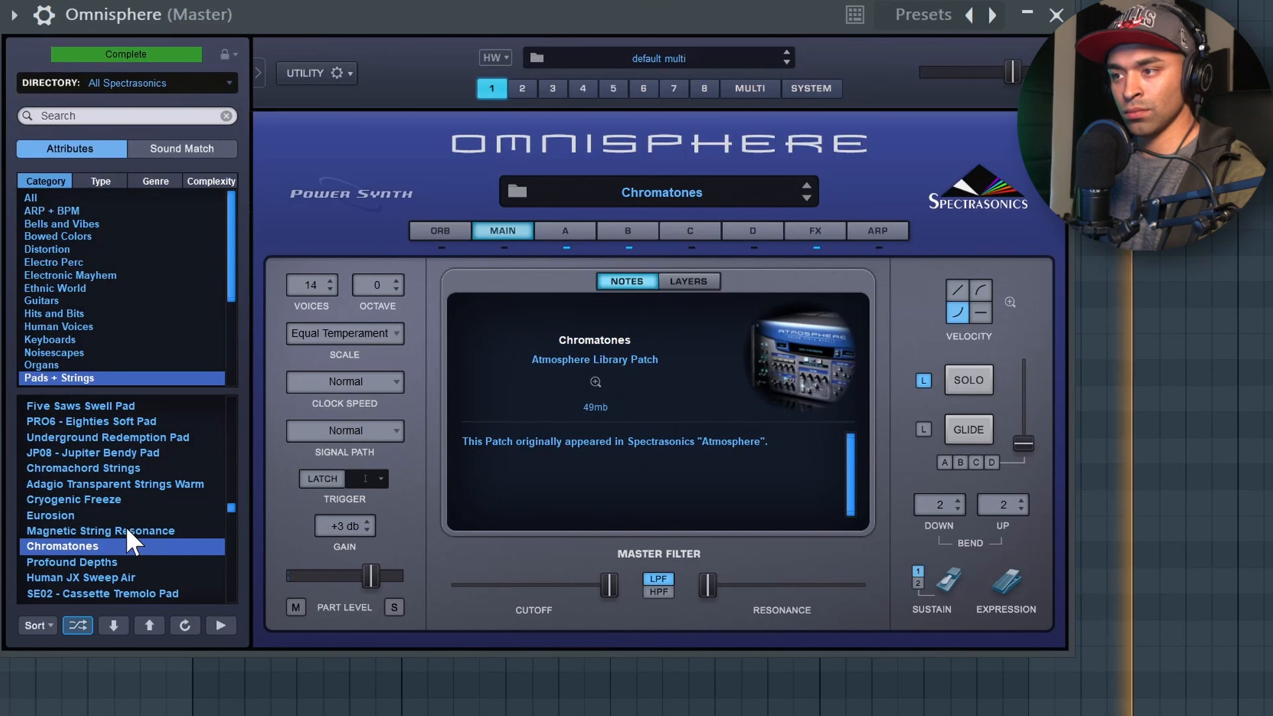
key(Down)
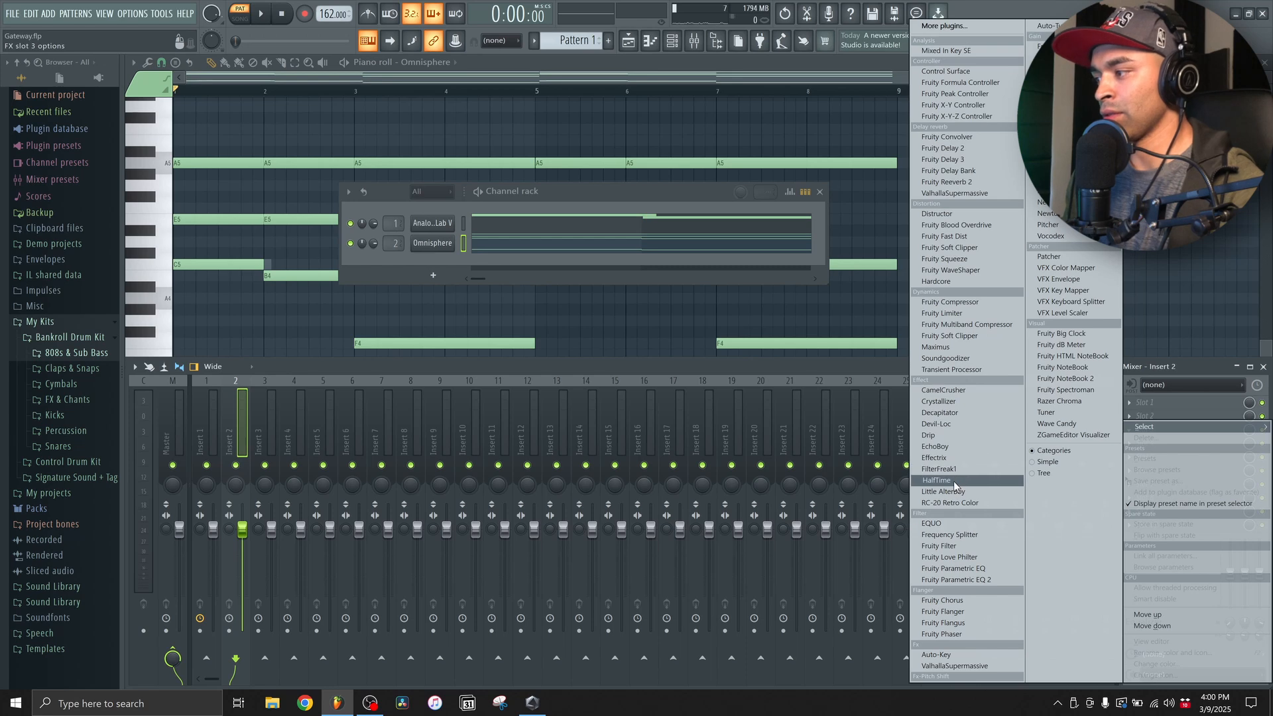
Load Fruity Chorus in slot 3 of Insert 2 with the CE Chorus preset and adjust the track's stereo separation.
click(968, 601)
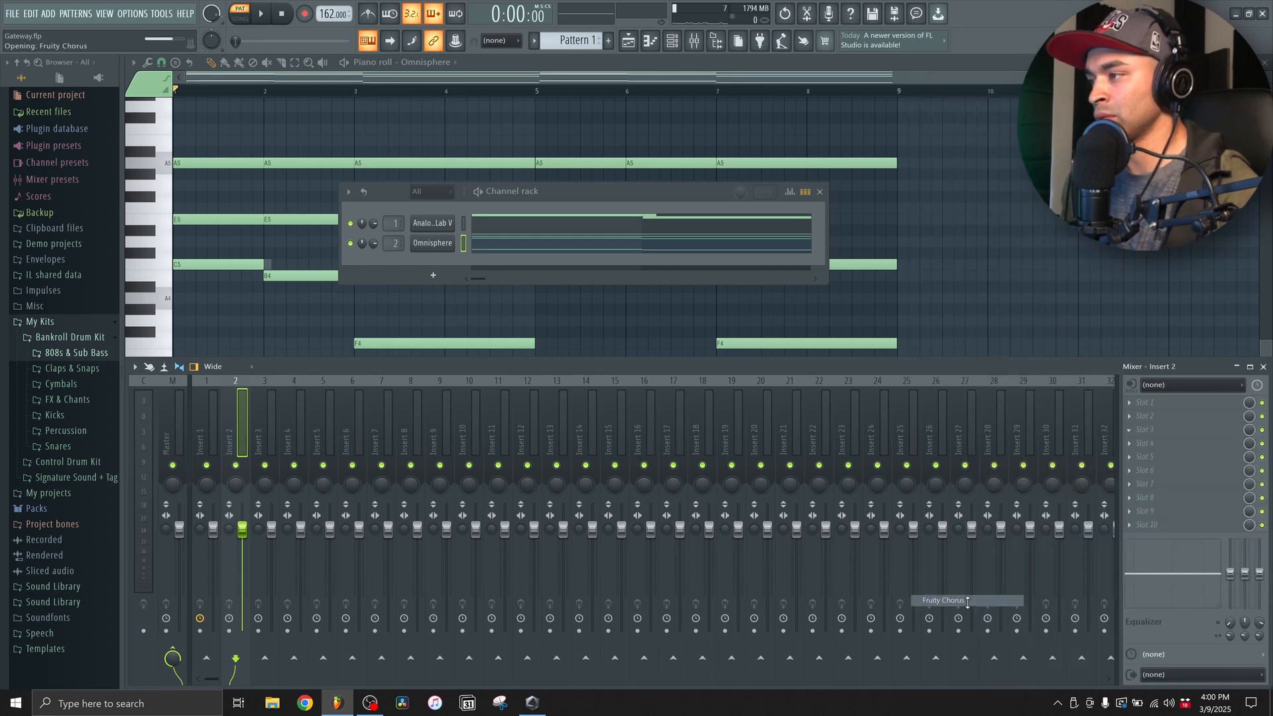
key(space)
drag(315, 92, 475, 123)
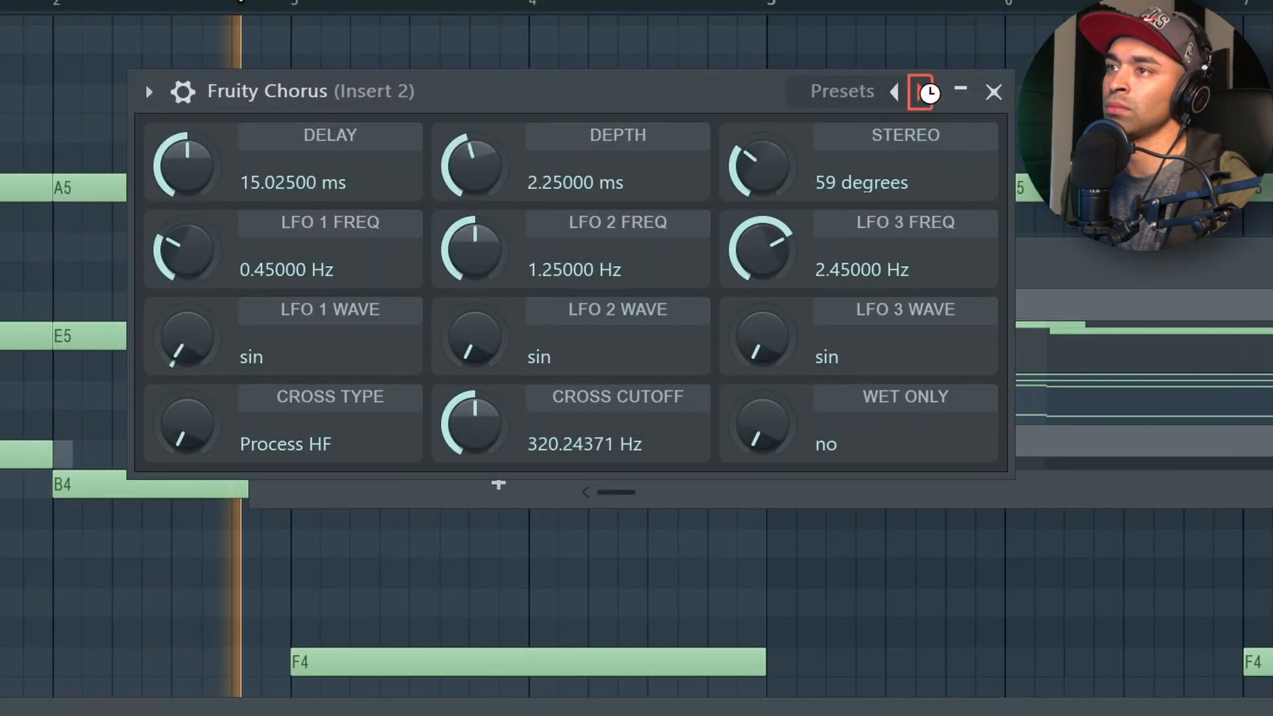
click(920, 92)
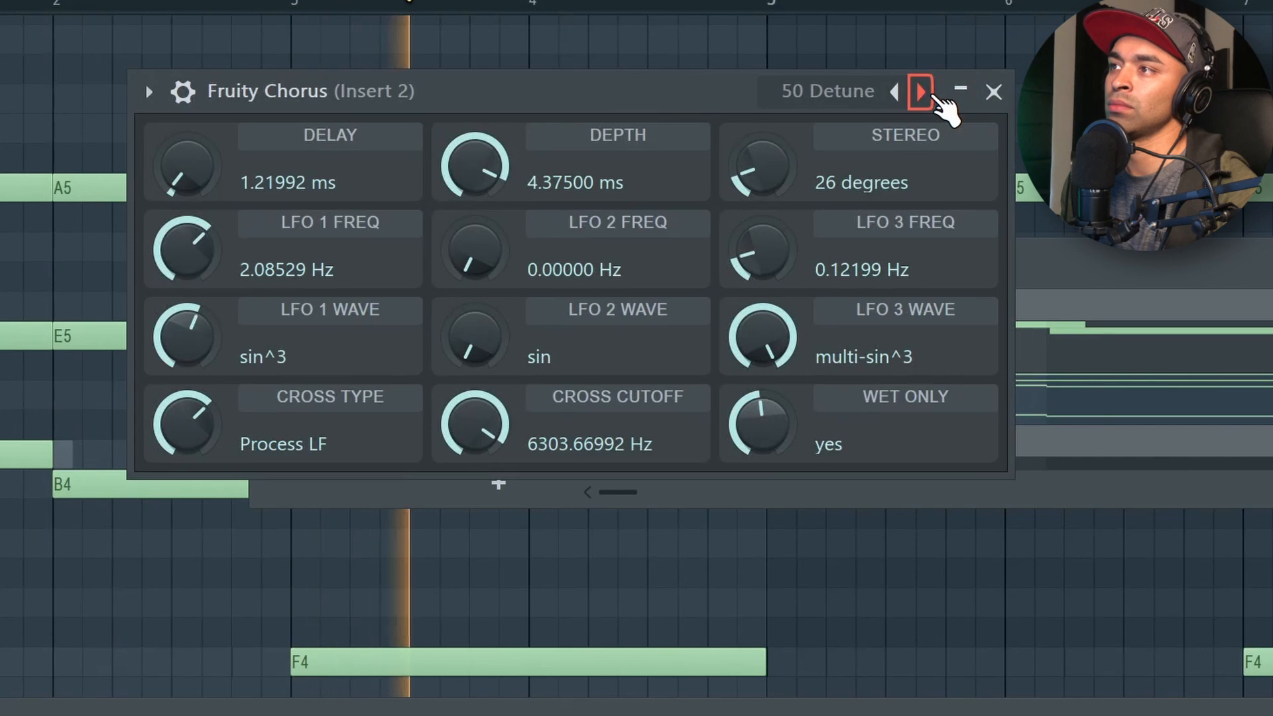
click(920, 92)
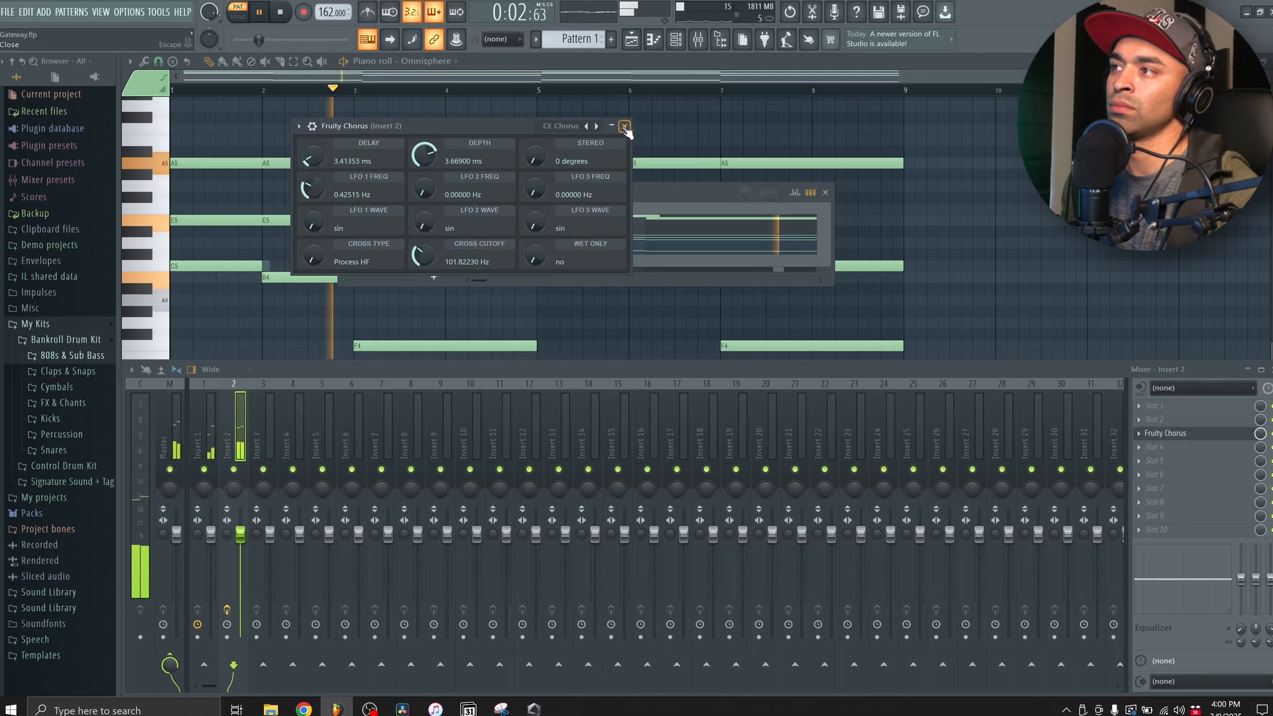
click(994, 92)
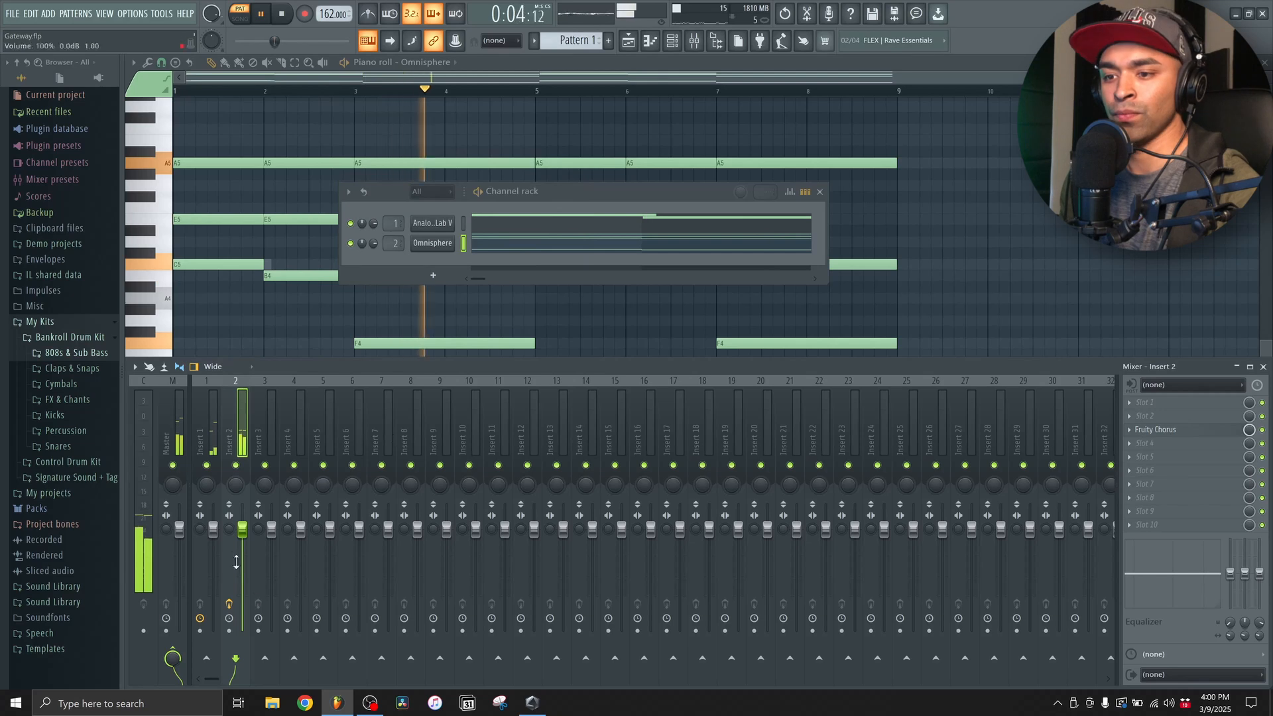
drag(234, 531, 233, 517)
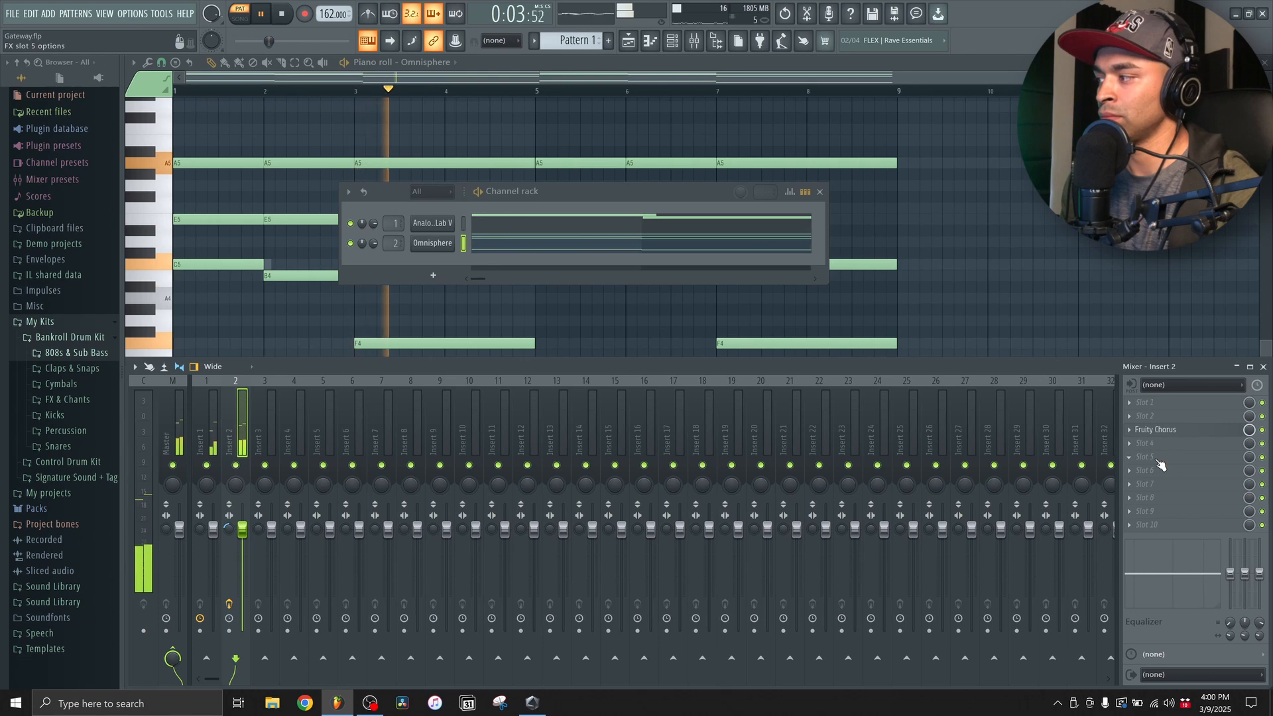
Load Fruity Parametric EQ 2 in slot 5 of Insert 2 and pull down a low-frequency band.
click(1159, 462)
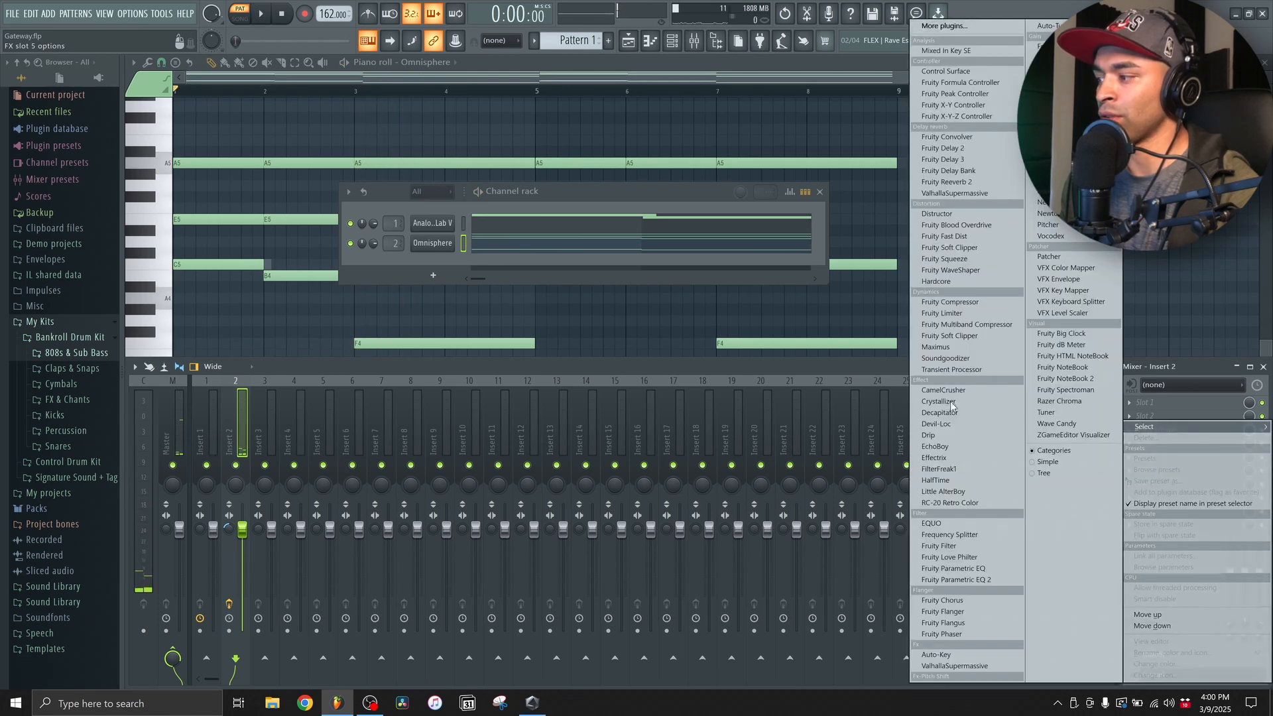
click(960, 580)
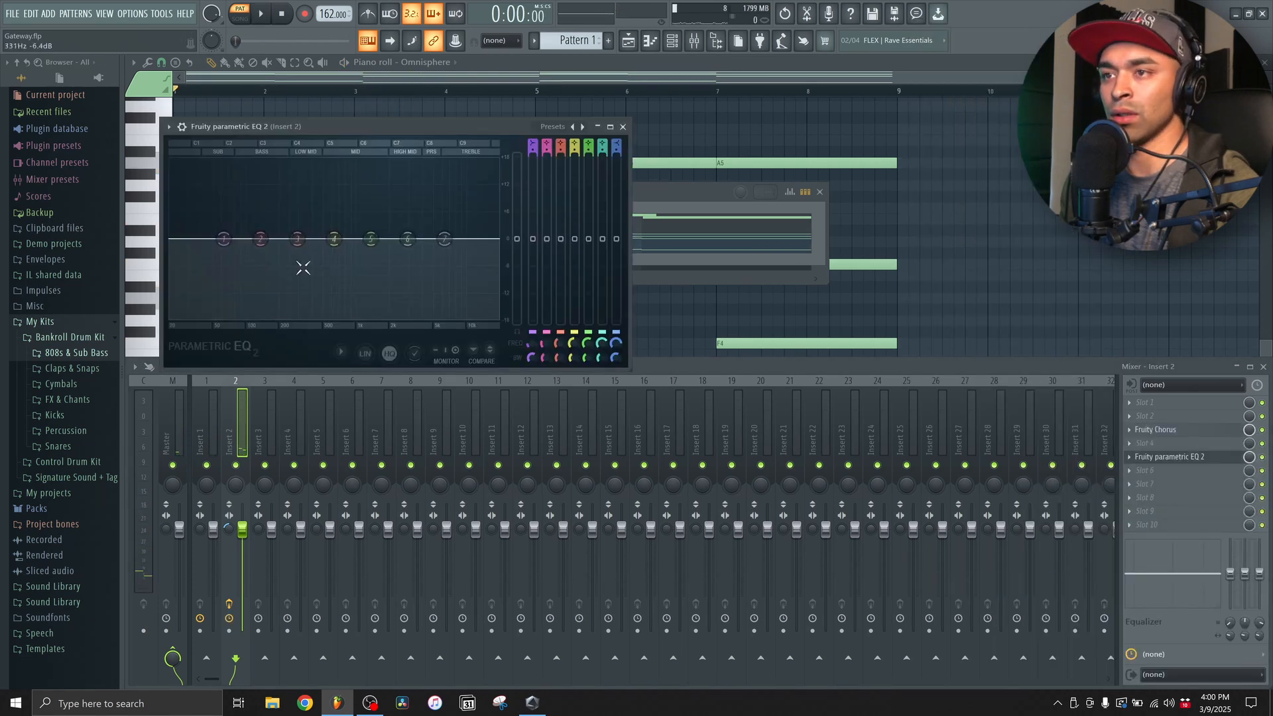
drag(242, 250, 262, 315)
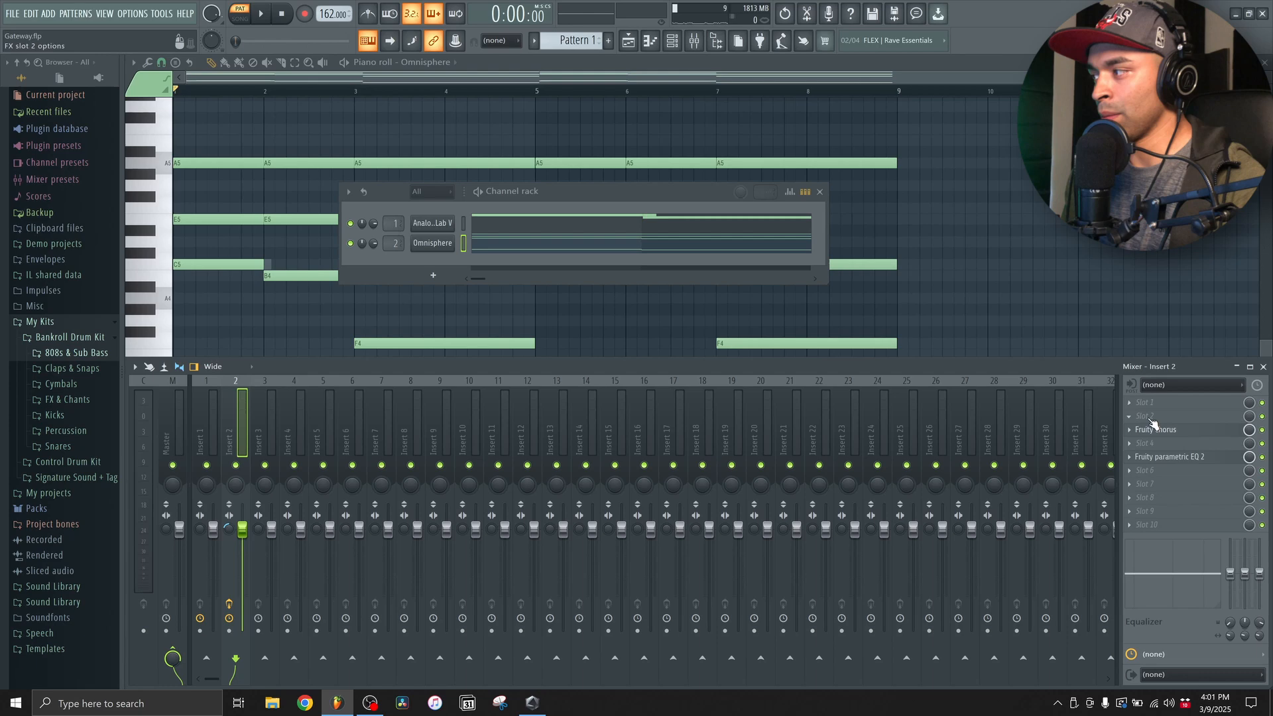
Load Fruity Compressor in slot 1 of Insert 2, set its threshold to -18.3 dB and raise the ratio.
click(1151, 405)
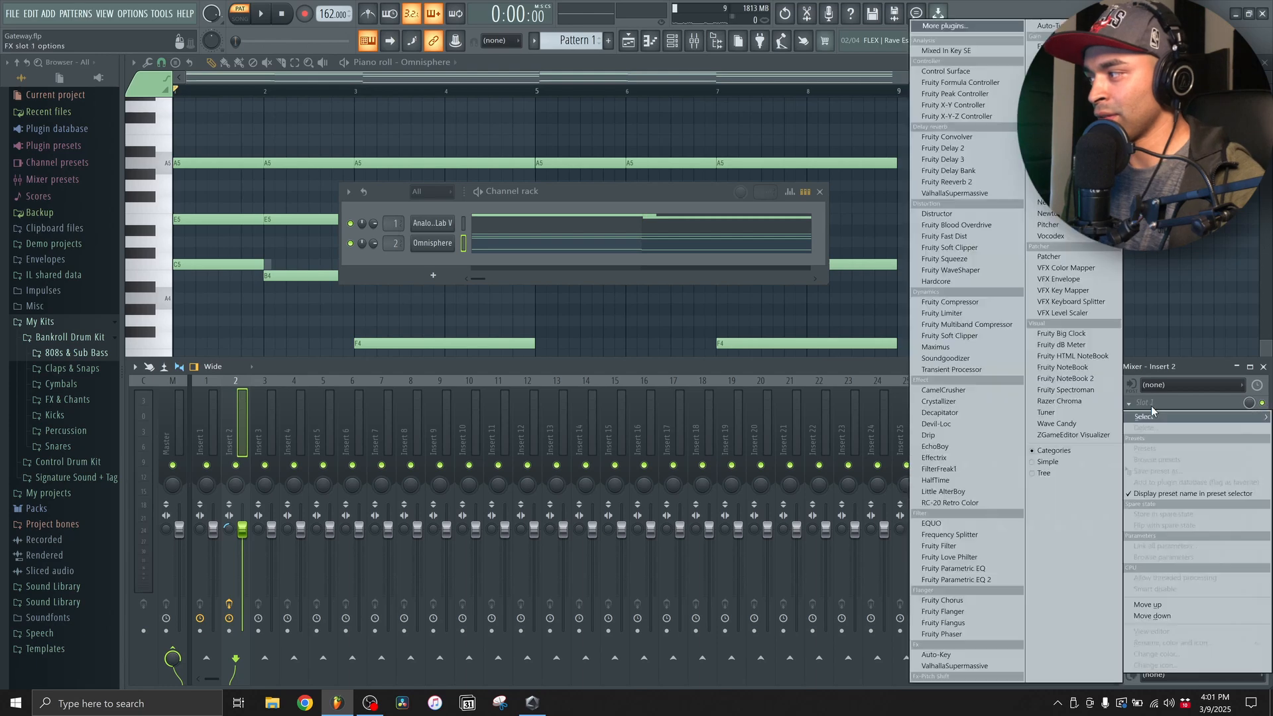
click(972, 302)
key(space)
drag(264, 224, 263, 242)
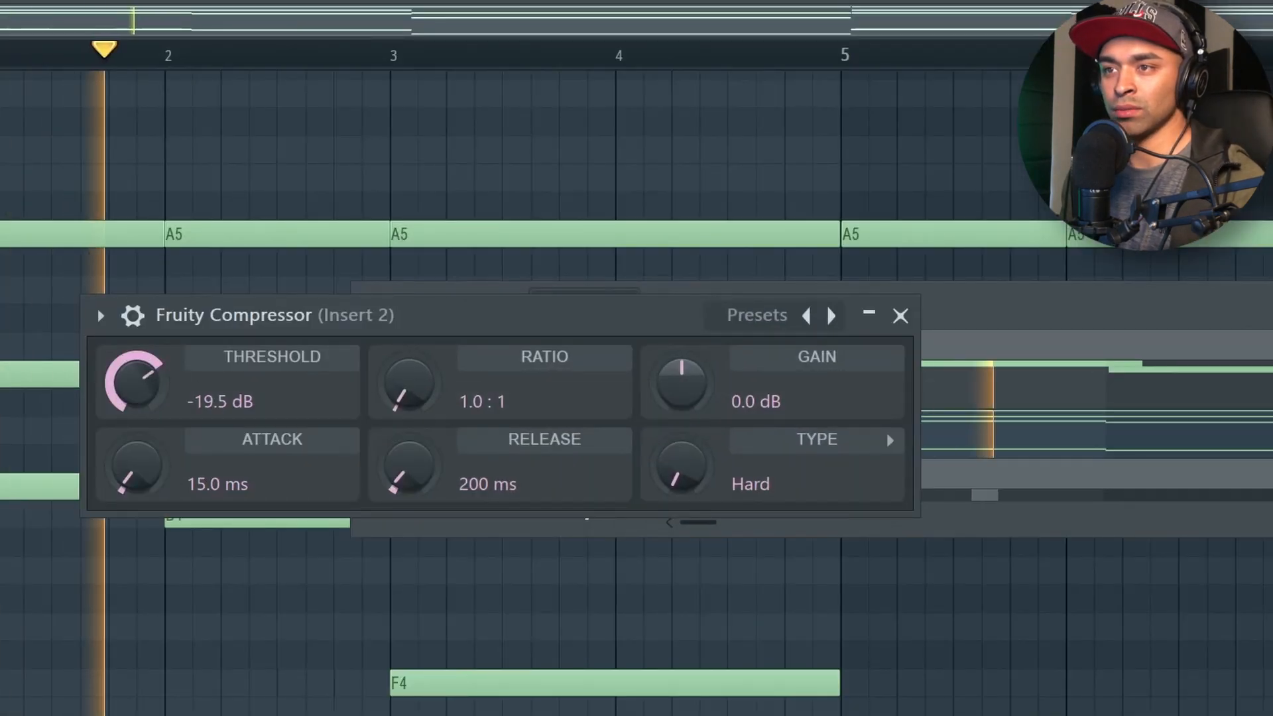
drag(140, 417, 140, 415)
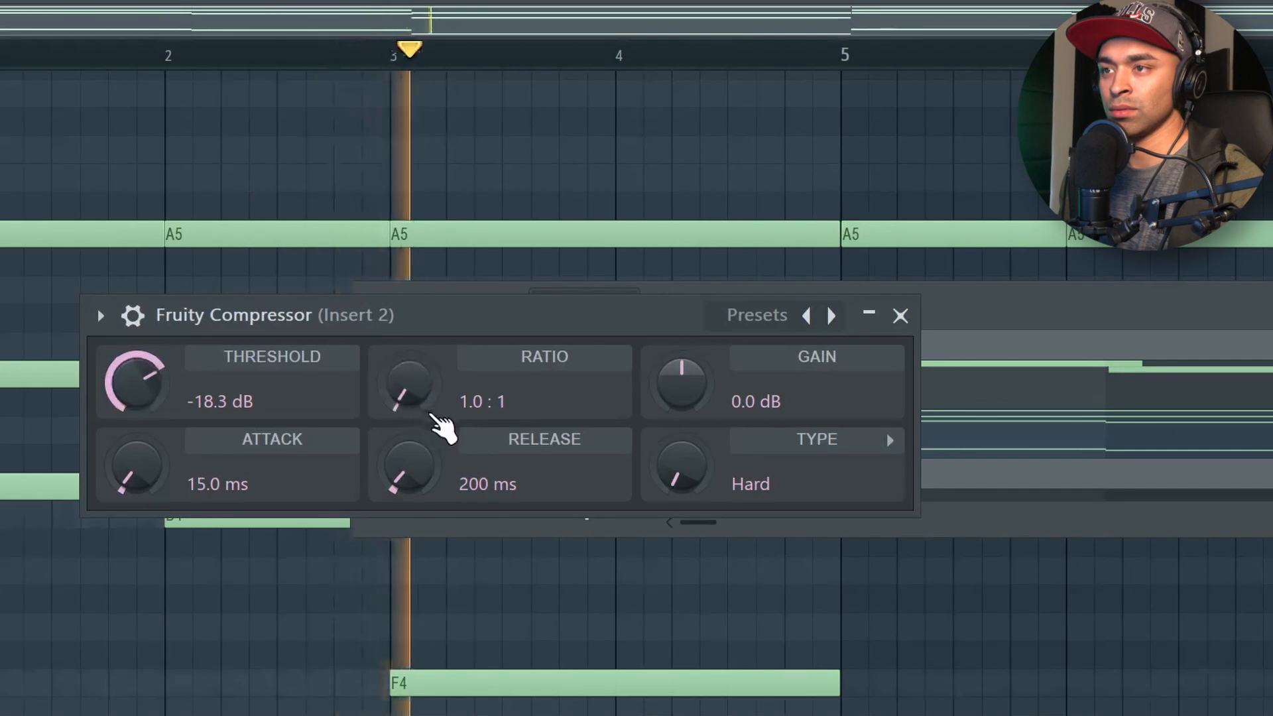
drag(431, 415, 431, 396)
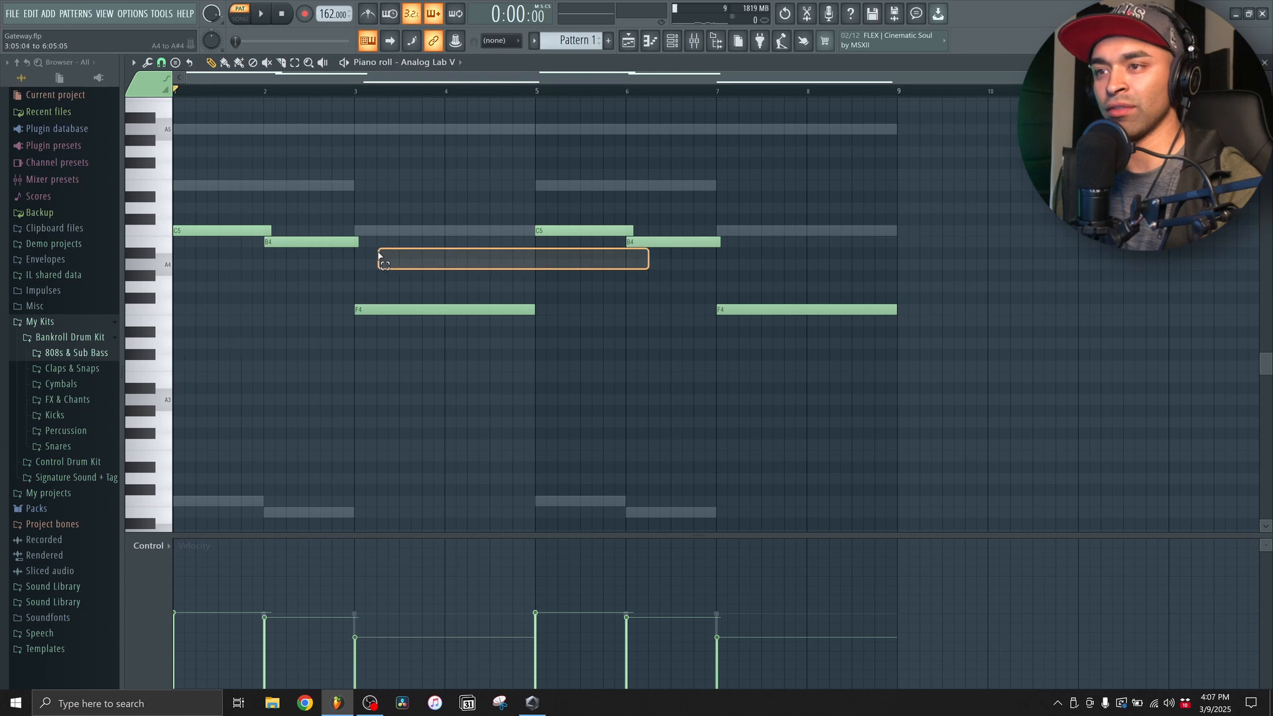
Try both B4 notes a semitone lower at A#4 in the Analog Lab V part.
drag(296, 252, 297, 250)
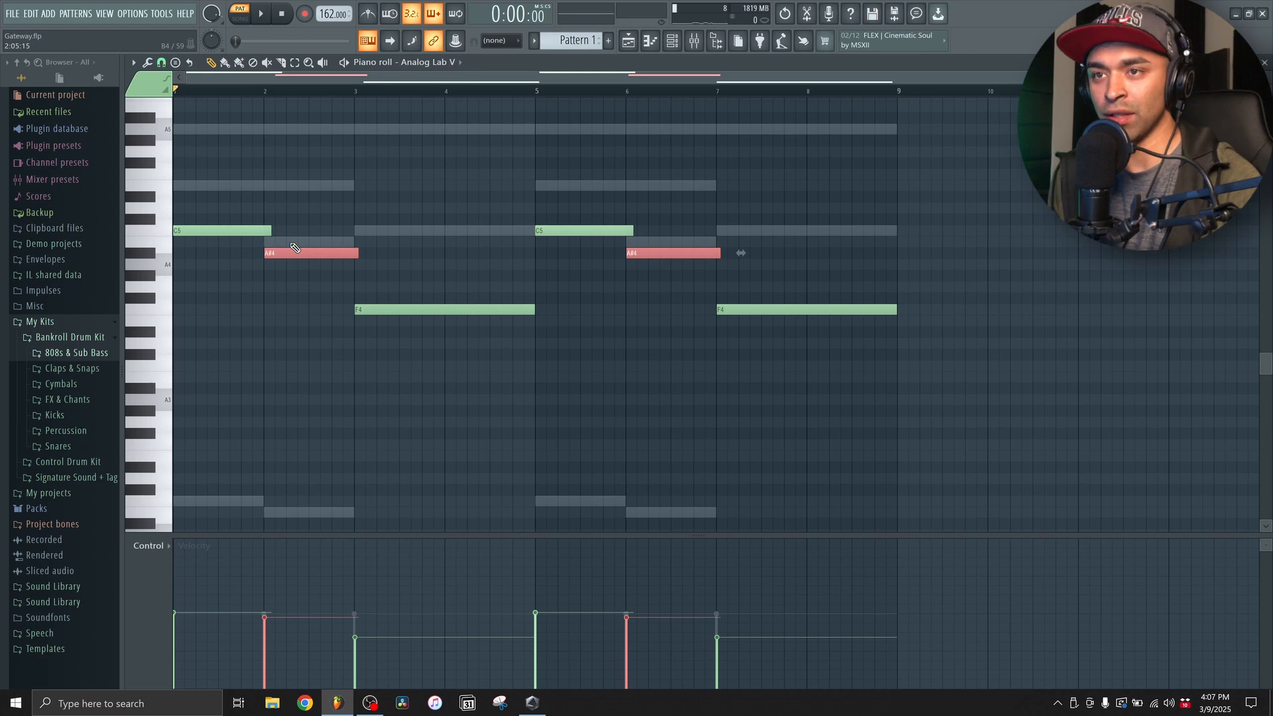
key(space)
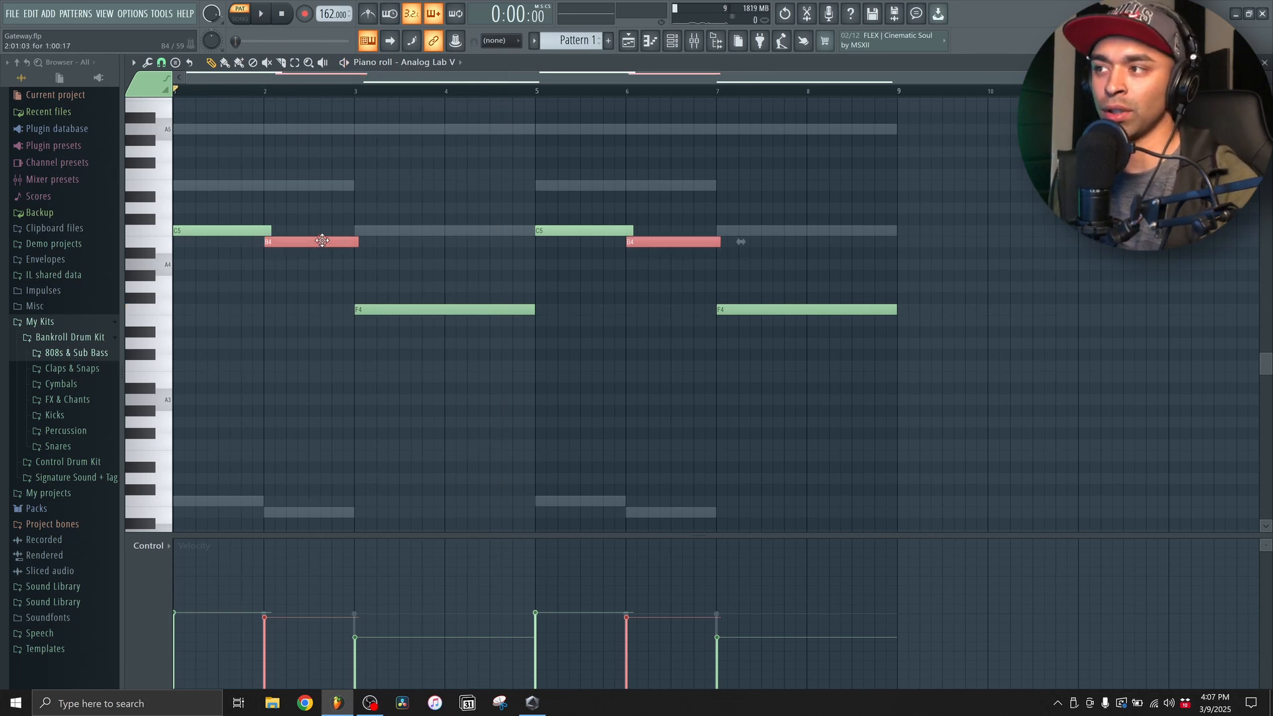
key(space)
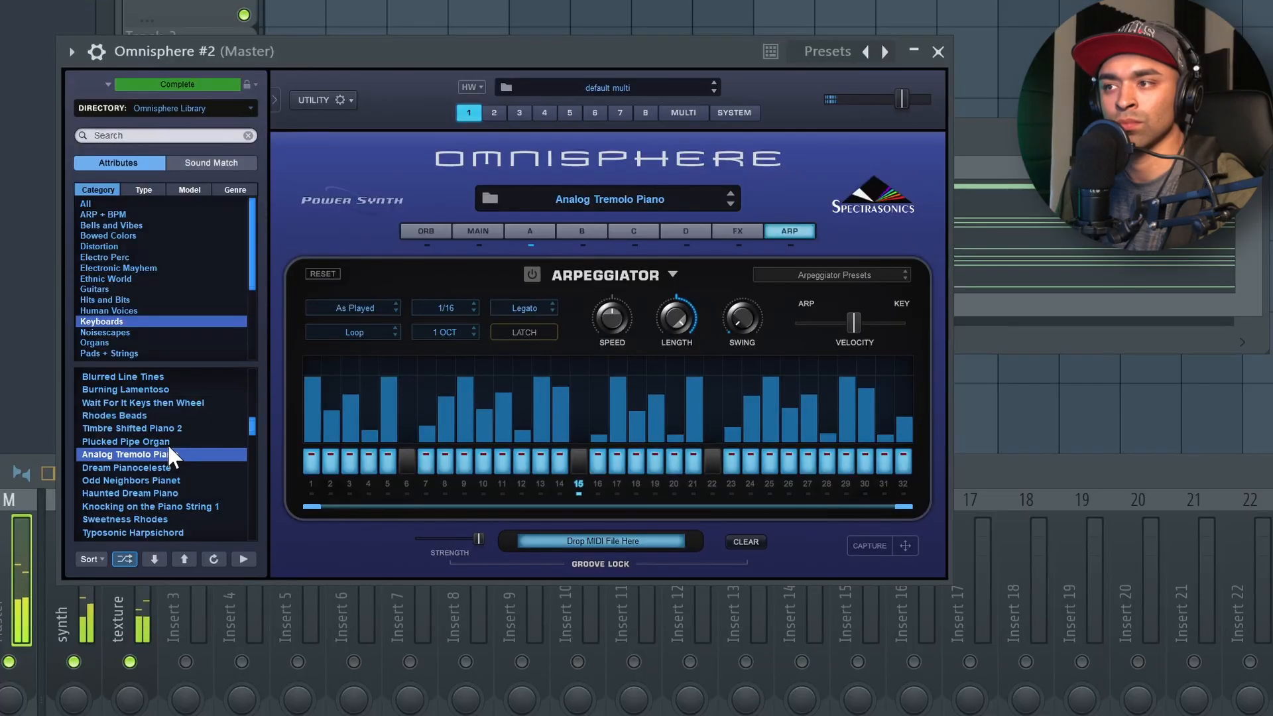
Choose the Dream Pianoceleste keyboard patch in Omnisphere #2 and close the plugin window.
click(173, 466)
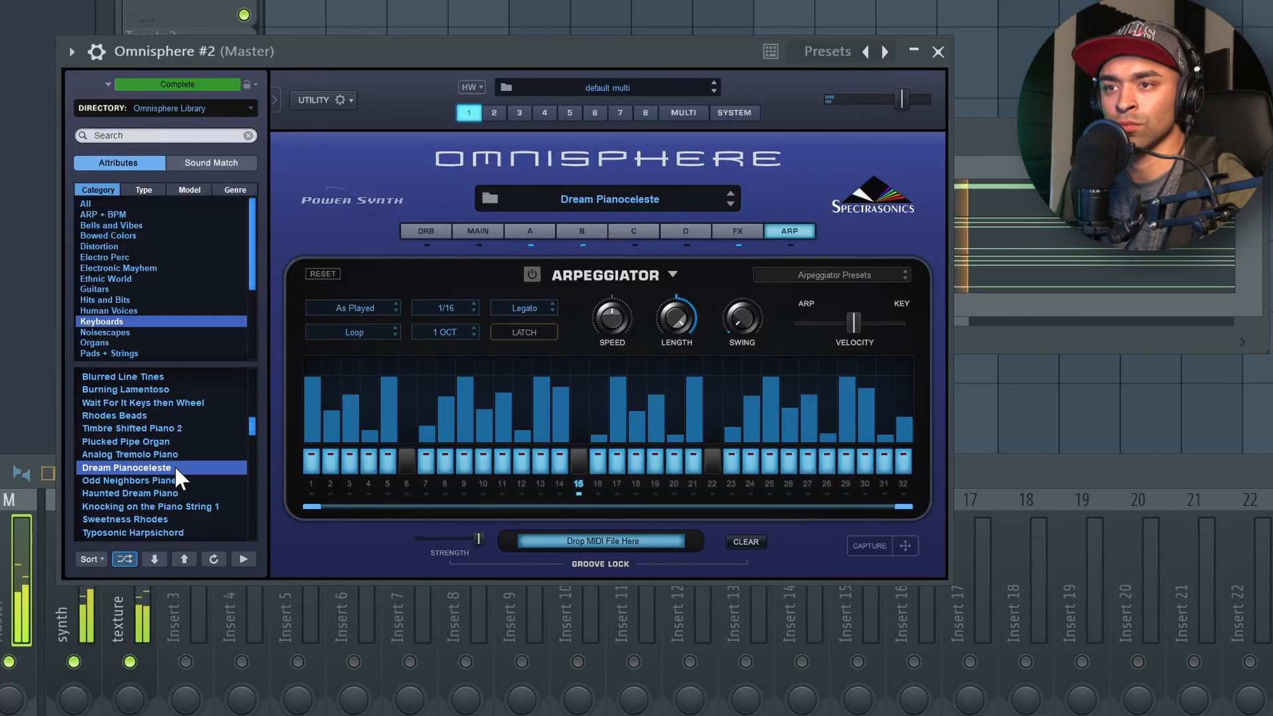
scroll(173, 466, down, 1)
scroll(173, 465, down, 1)
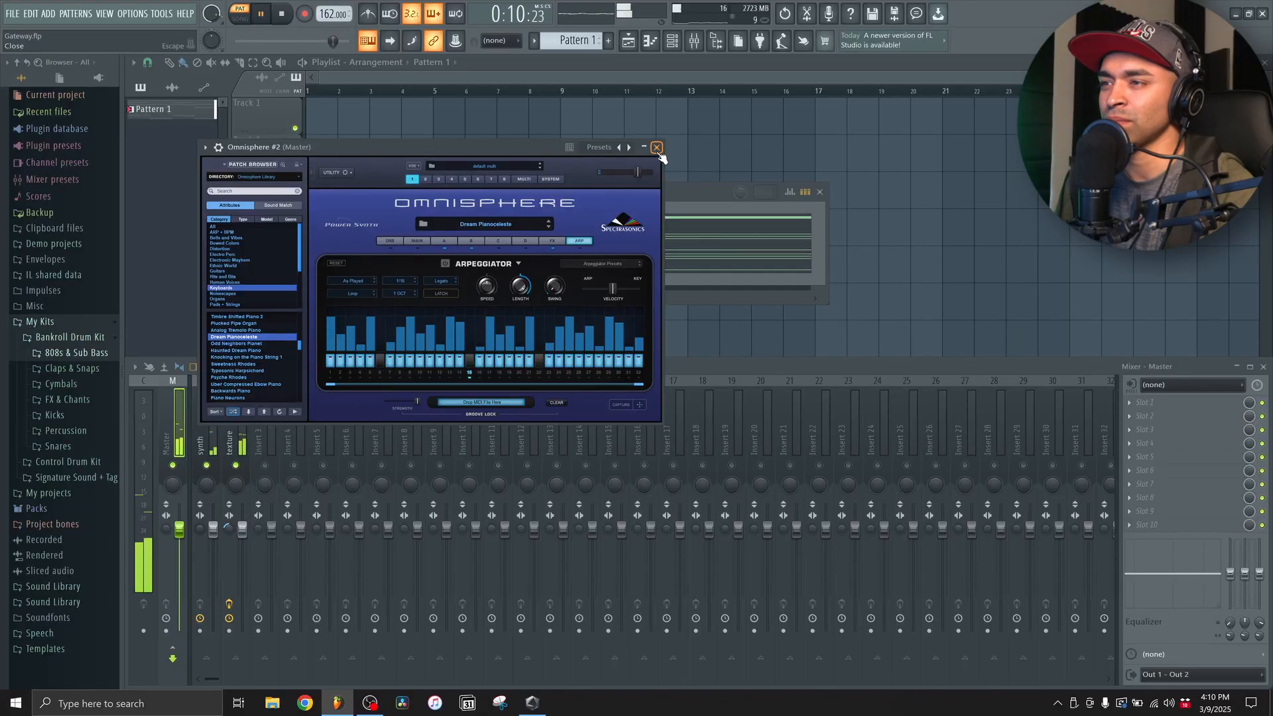
click(657, 148)
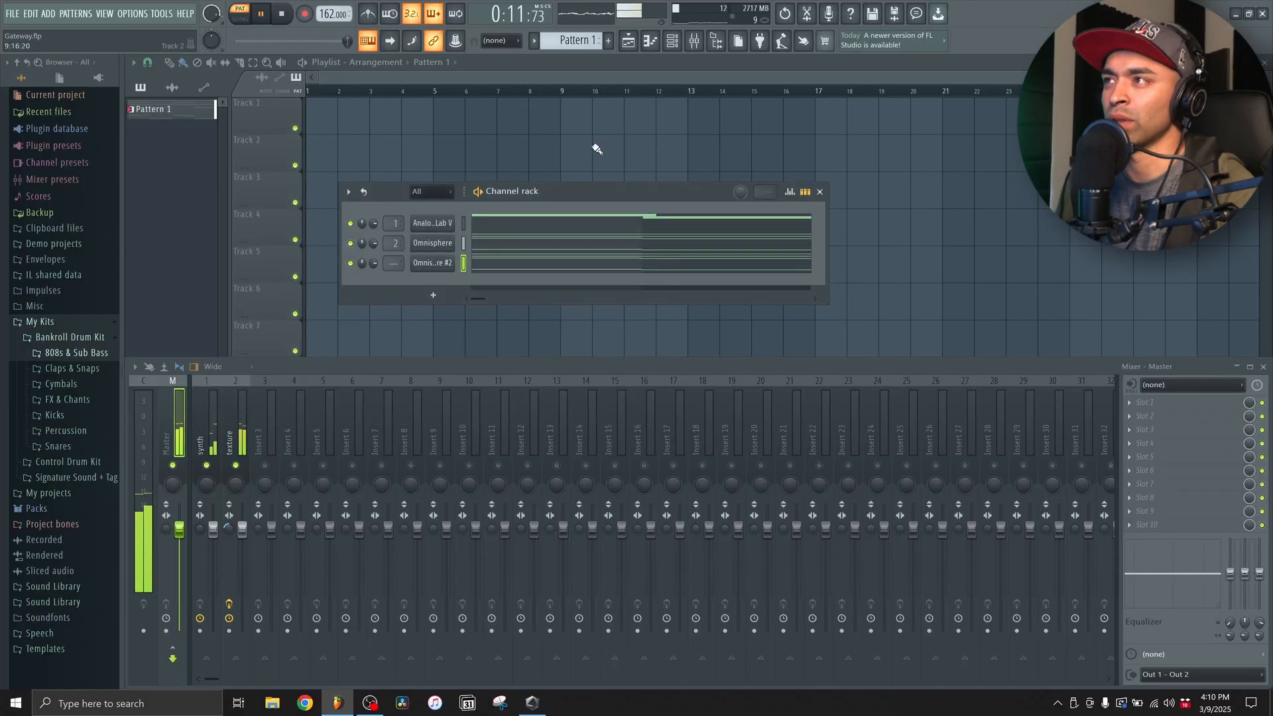
Open the Omnisphere #2 piano roll and place a one-bar F5 note starting halfway through bar 1.
click(649, 43)
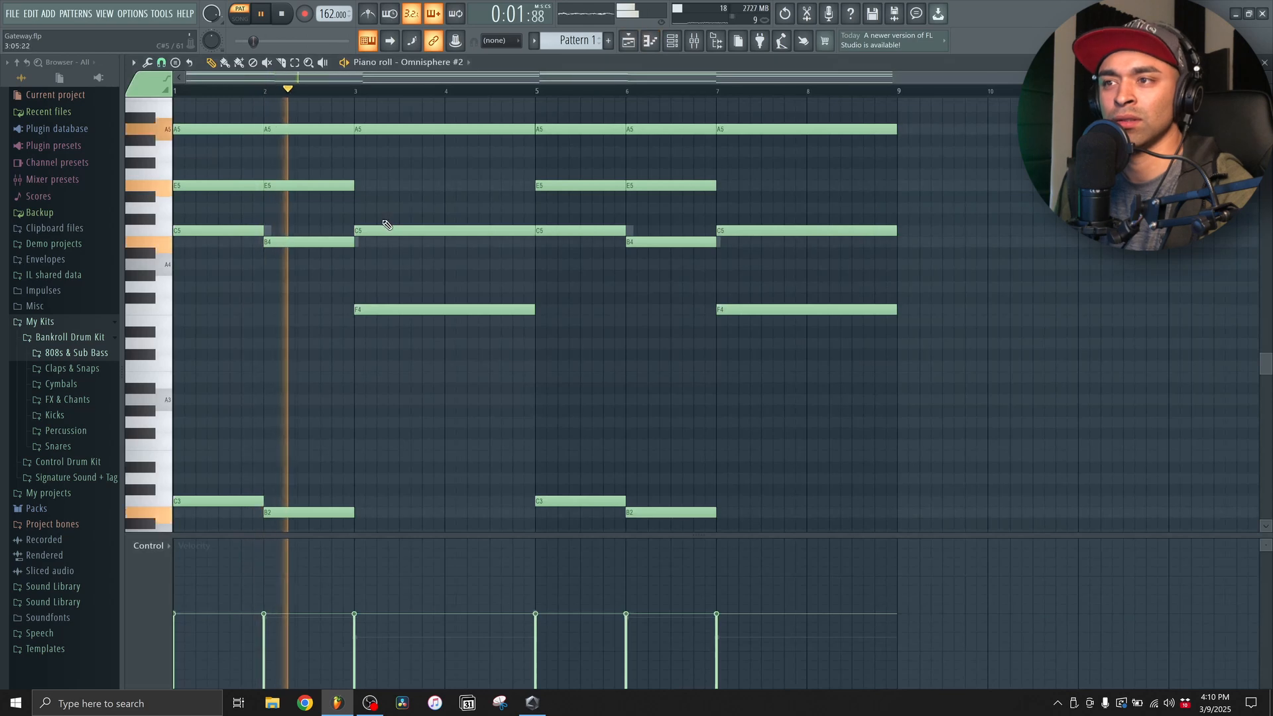
scroll(539, 283, up, 4)
scroll(588, 349, down, 2)
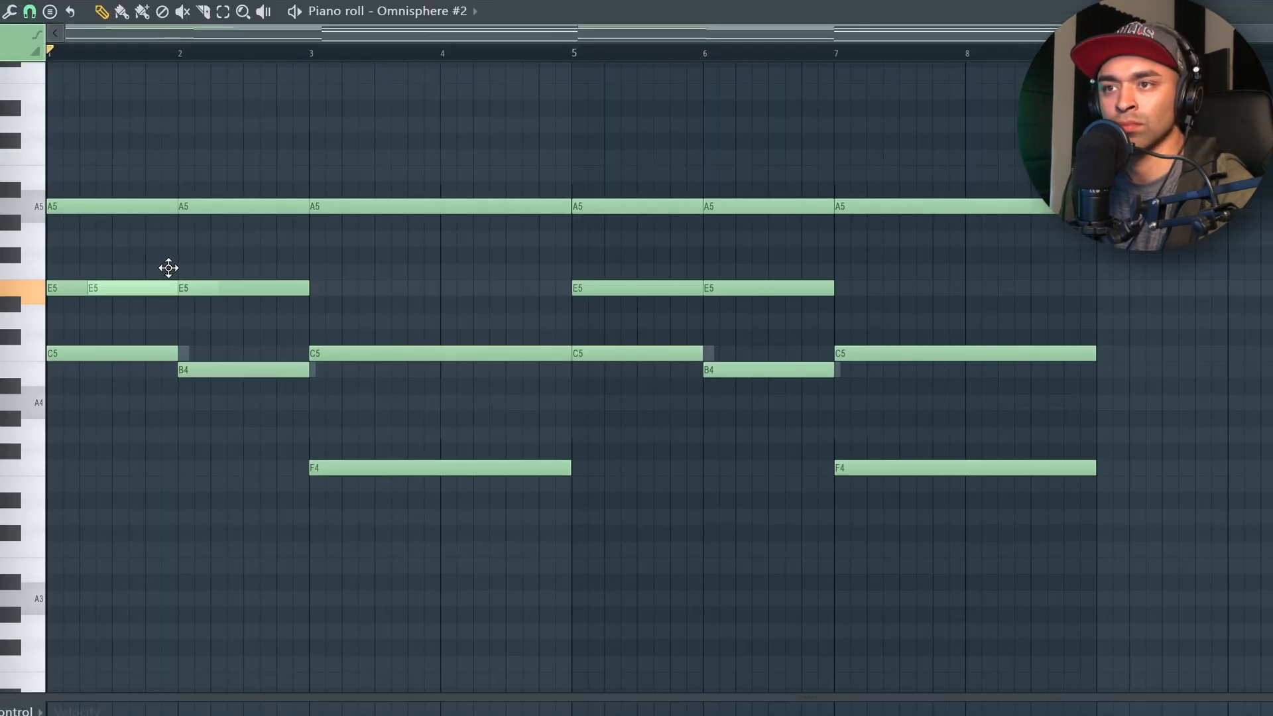
key(space)
drag(169, 268, 192, 265)
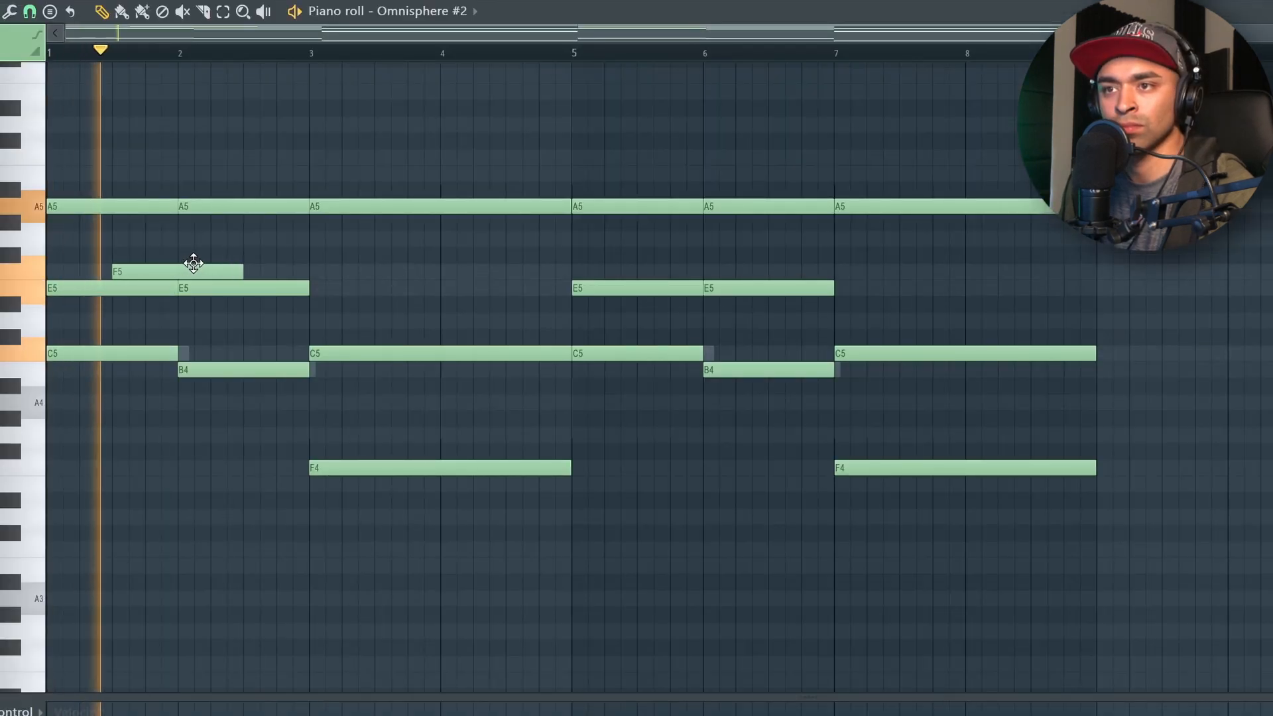
Play back the pattern and add a second one-bar F5 note starting halfway through bar 2.
key(space)
key(space)
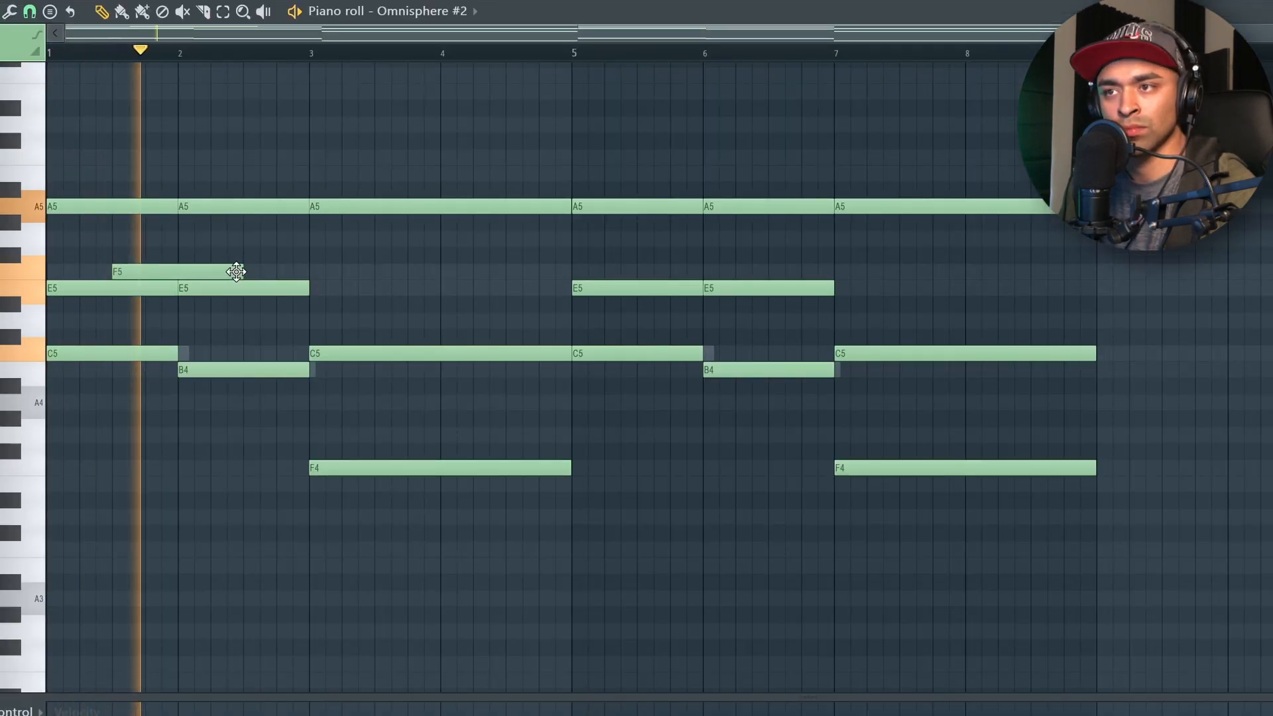
key(space)
key(space)
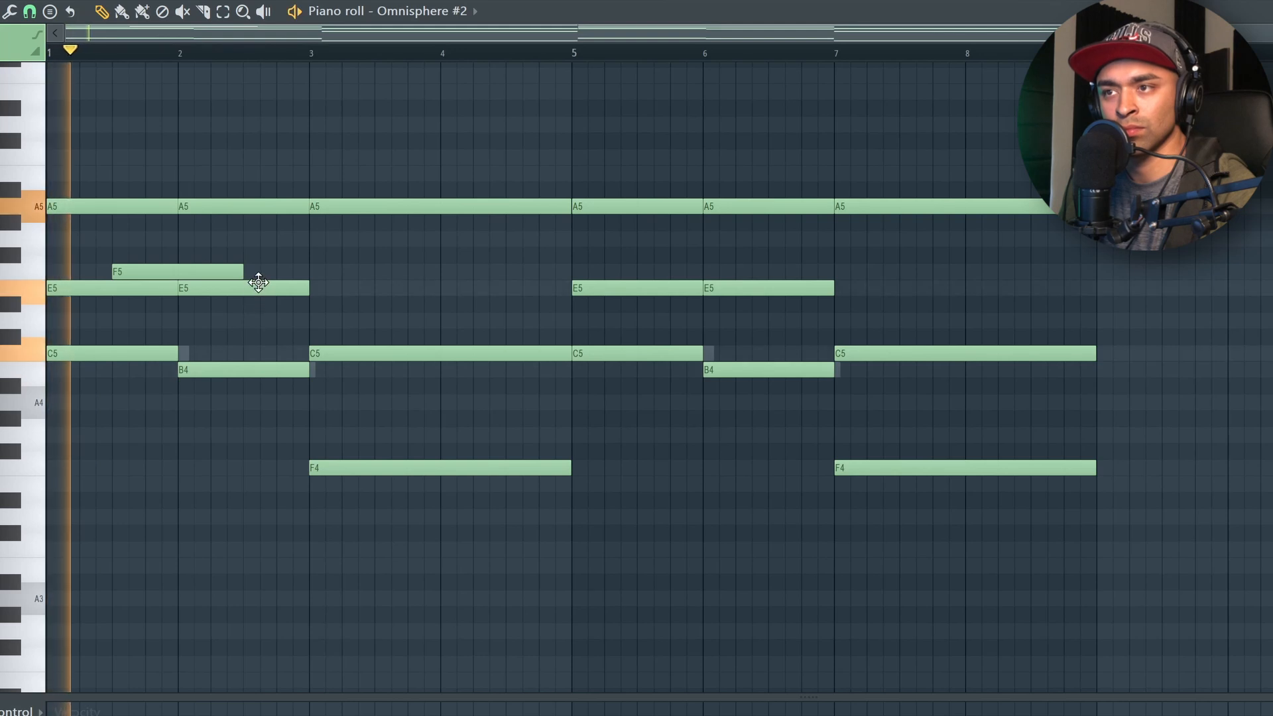
click(252, 274)
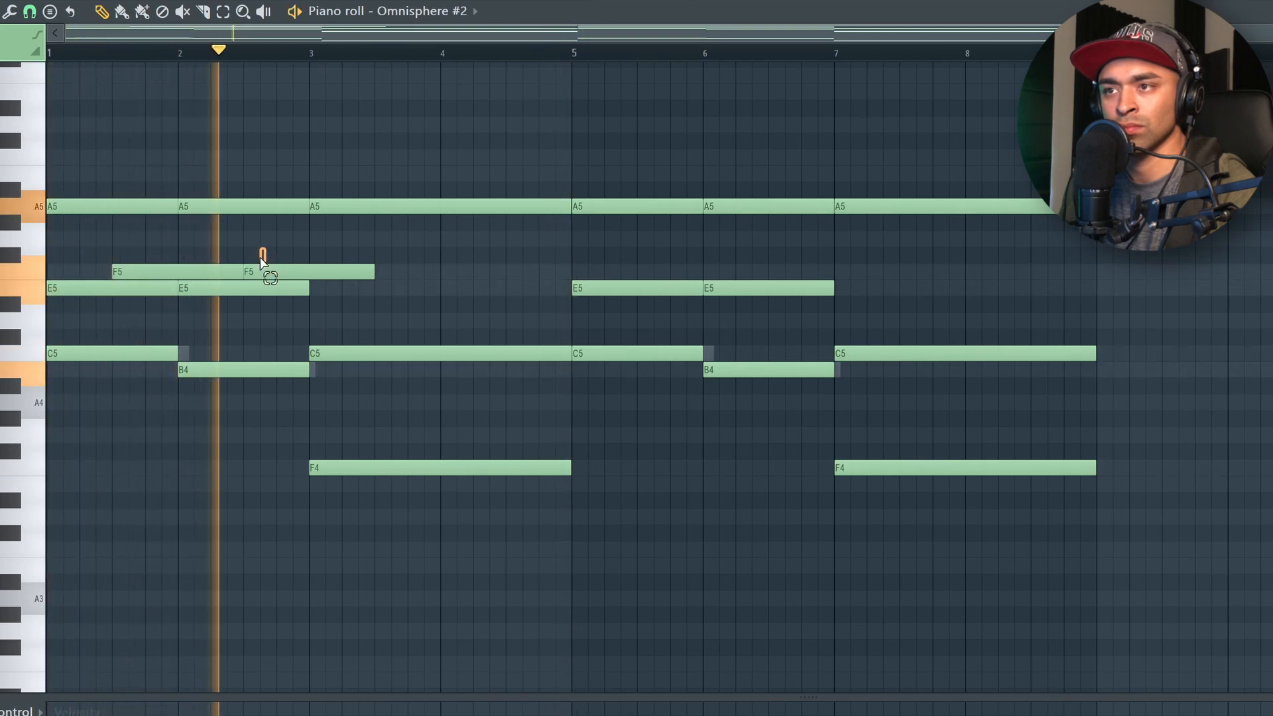
Clear the note selection and copy the two F5 notes into the second halves of bars 5 and 6.
click(253, 271)
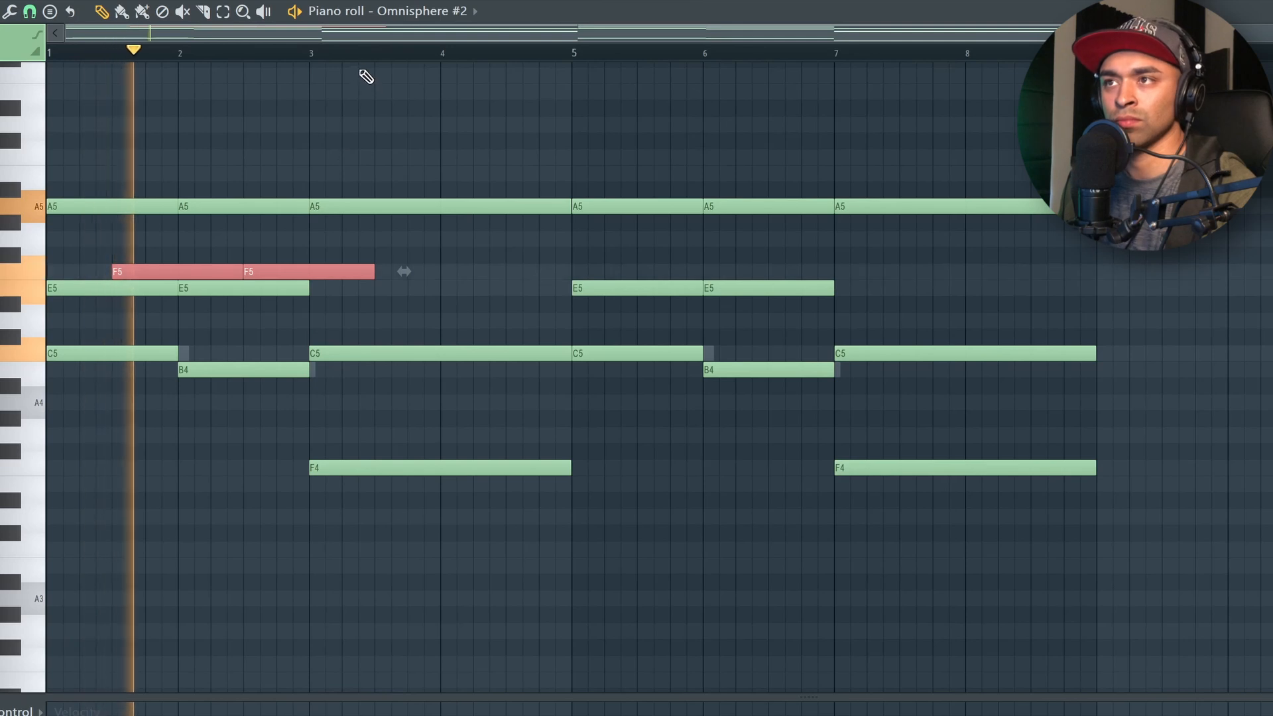
key(ctrl+d)
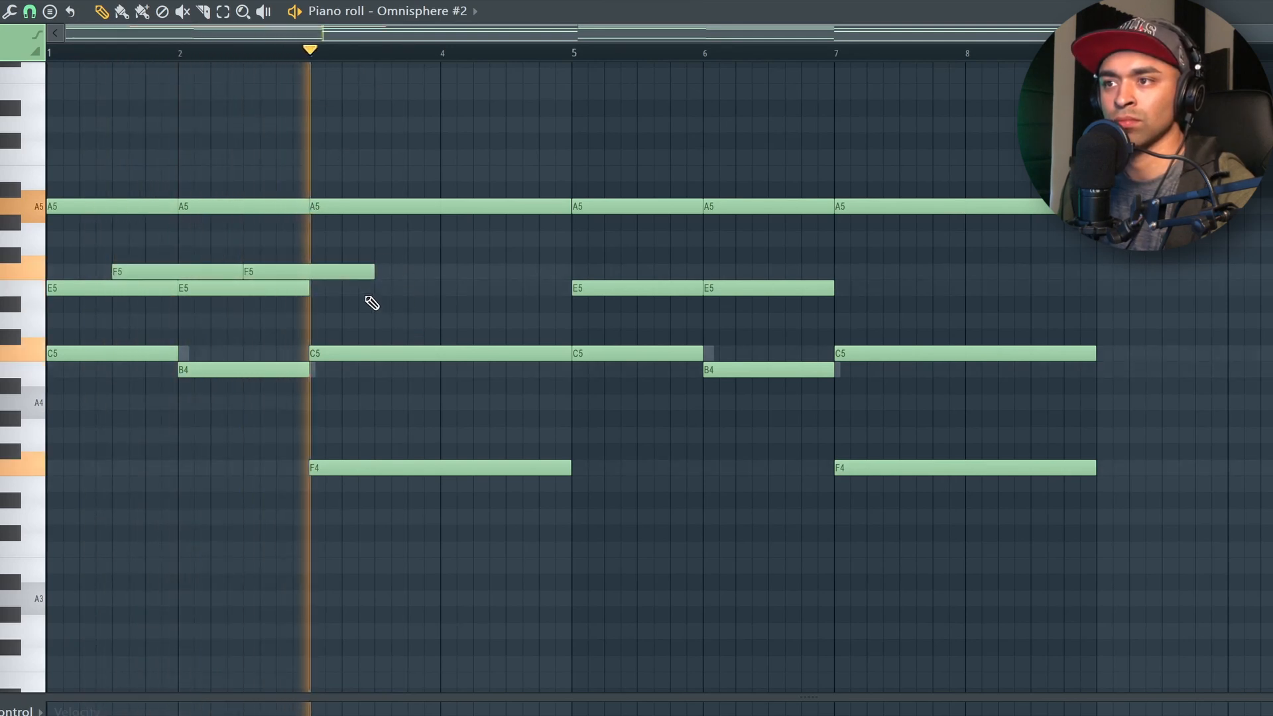
drag(313, 270, 744, 271)
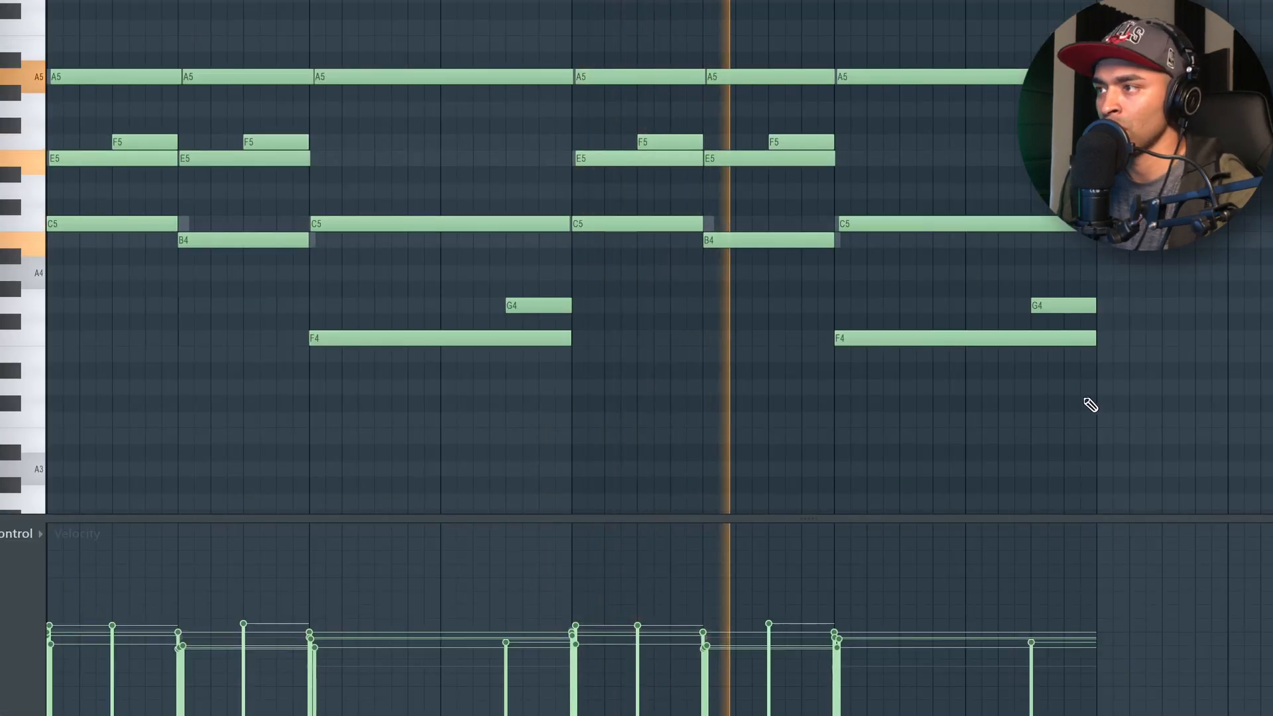
Select all the Omnisphere #2 notes, vary their velocities slightly, stop playback and clear the selection.
drag(1180, 412, 86, 10)
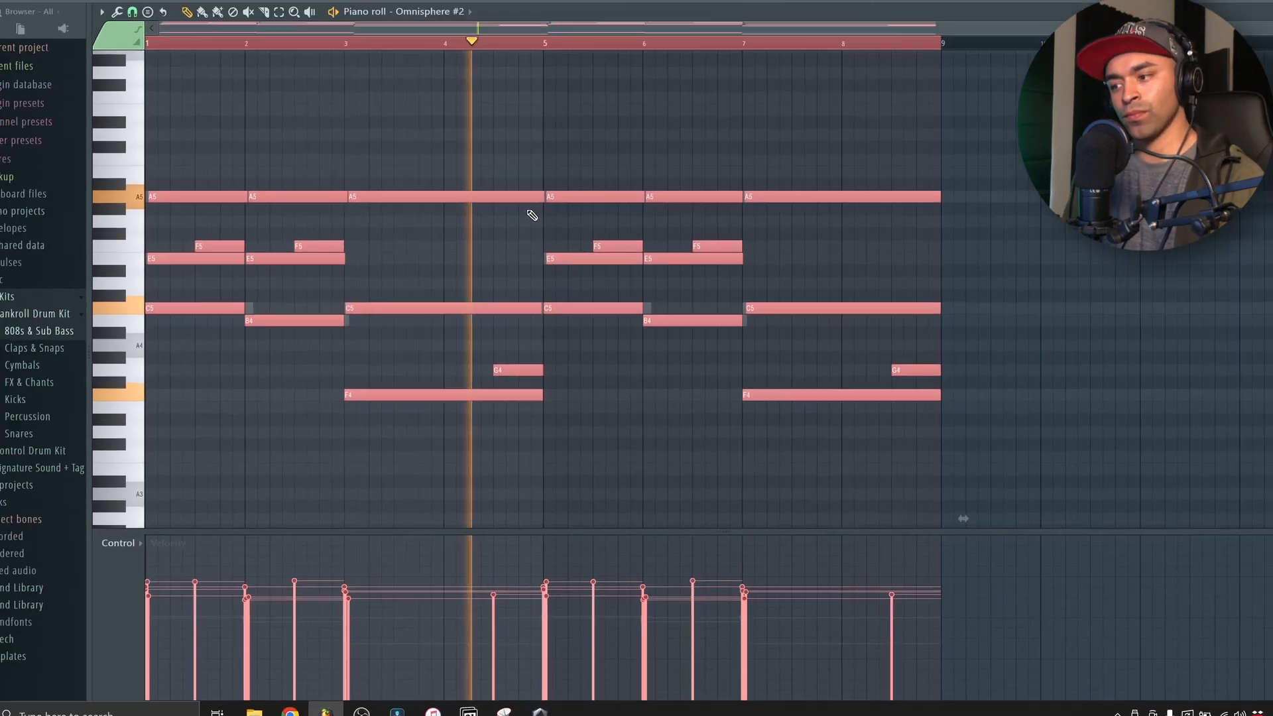
key(space)
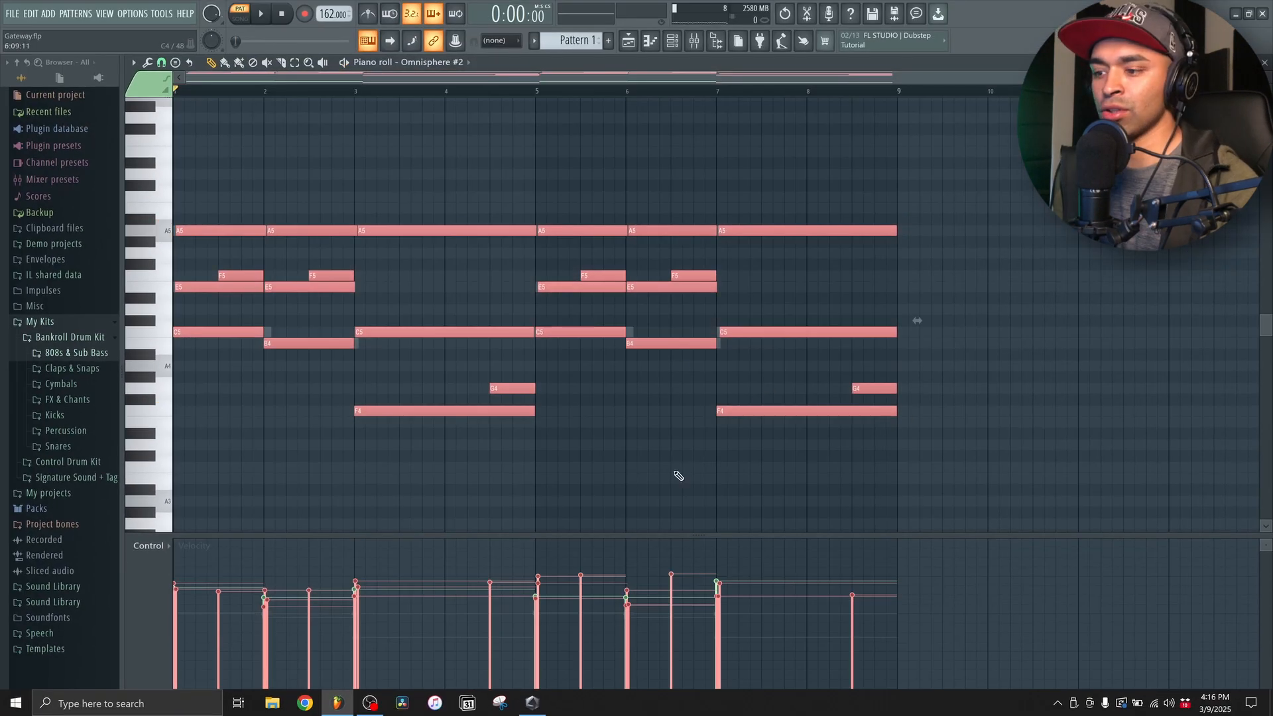
ctrl+click(562, 93)
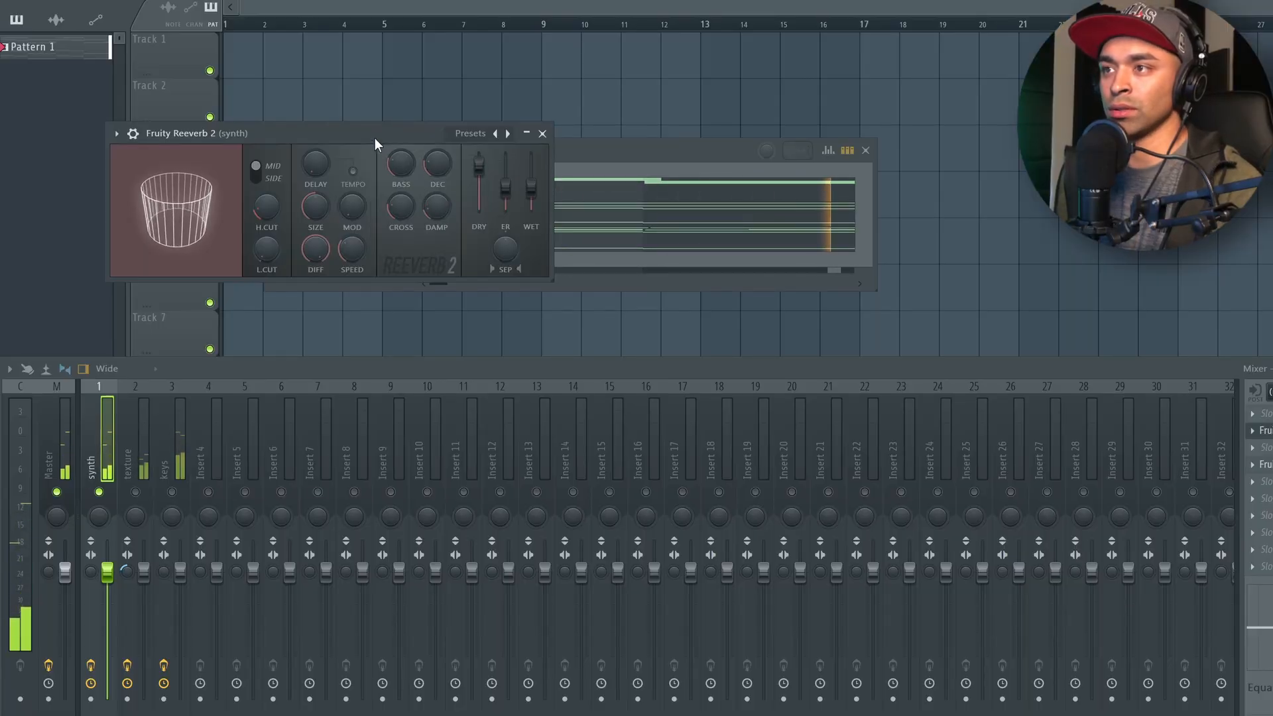
Move the synth track's Fruity Reeverb 2 window aside and audition the Guitars patch following Mandolin b in Omnisphere #3.
drag(375, 138, 550, 146)
click(633, 133)
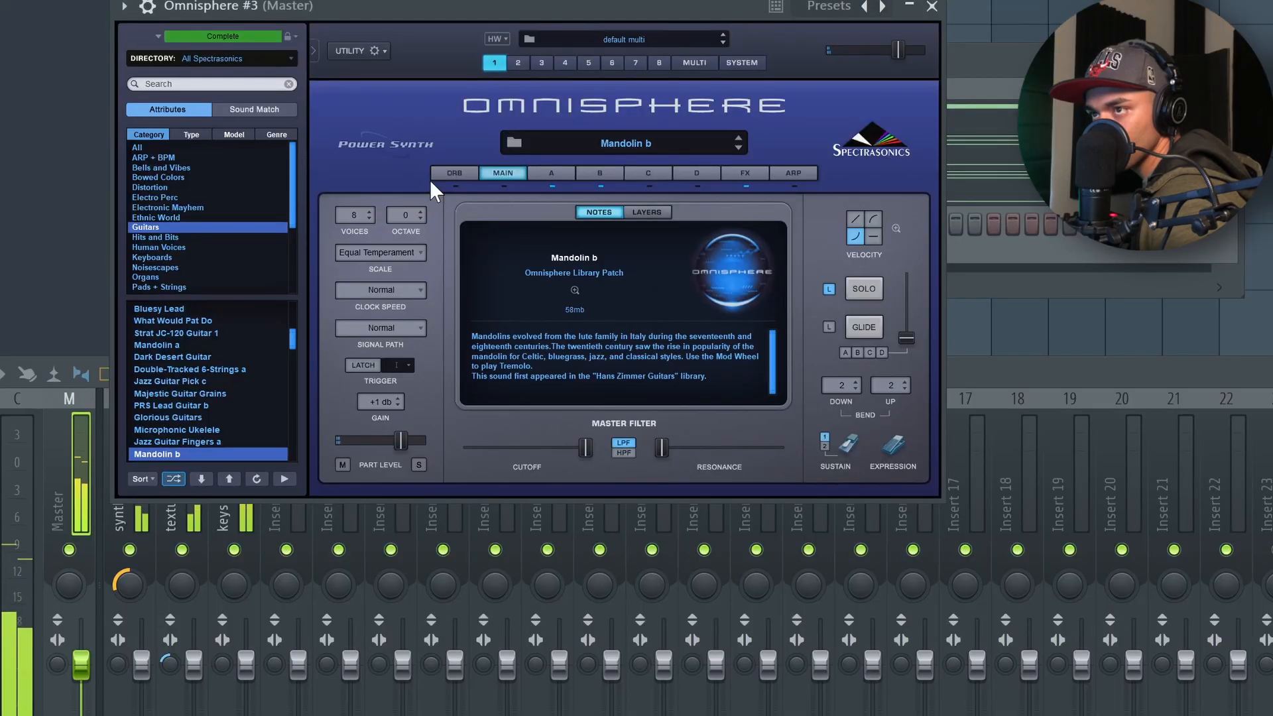
key(Down)
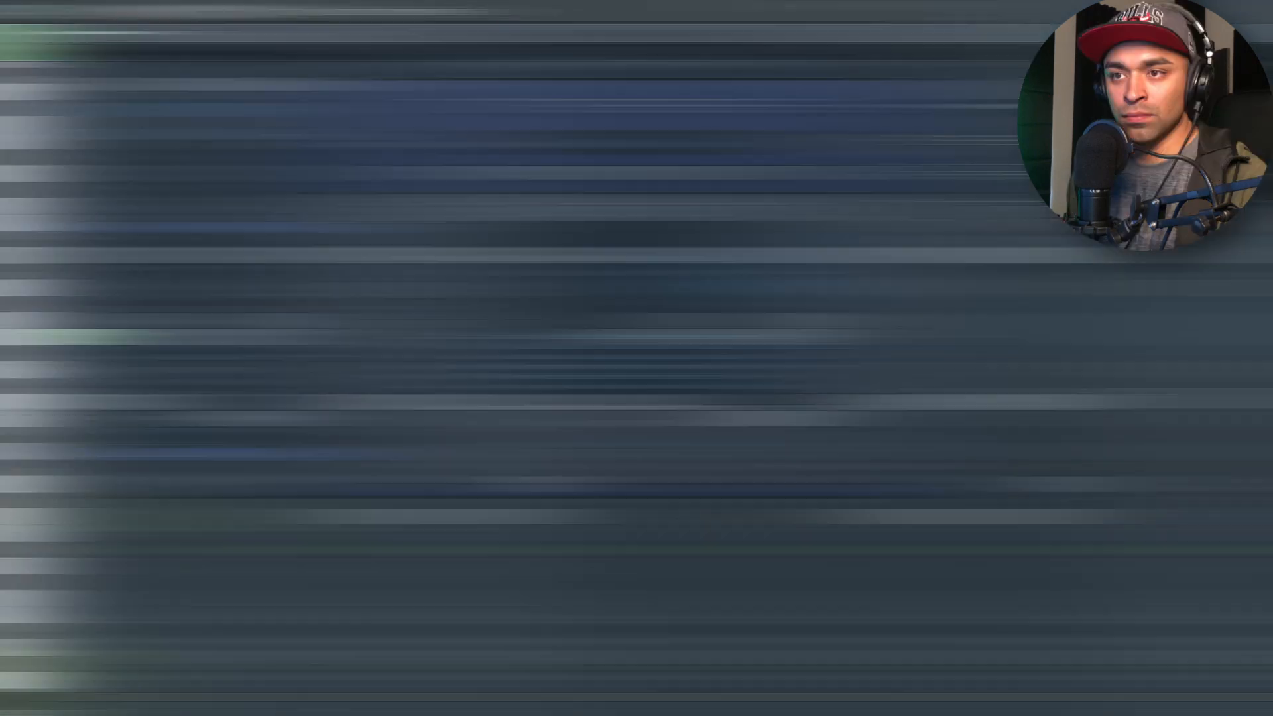
Start the Omnisphere #3 melody in bar 1 with alternating E5, F5 and E5 notes.
click(95, 288)
right_click(115, 292)
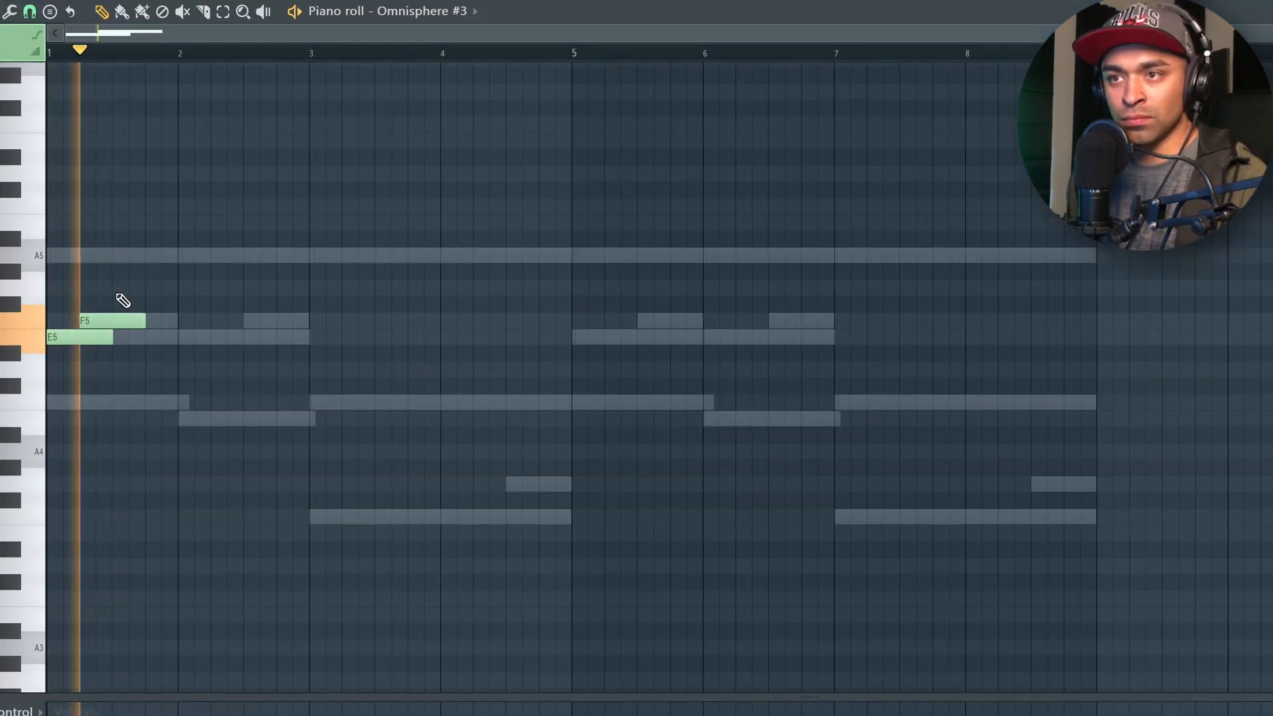
click(122, 337)
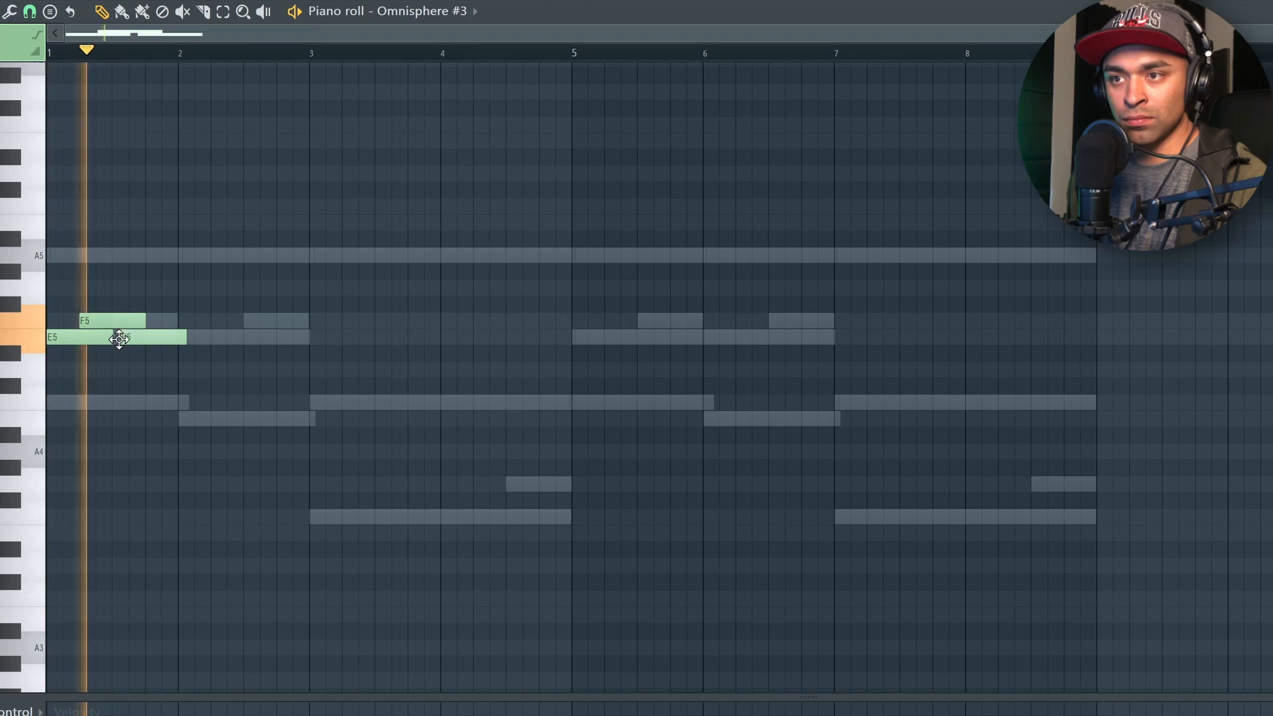
click(148, 369)
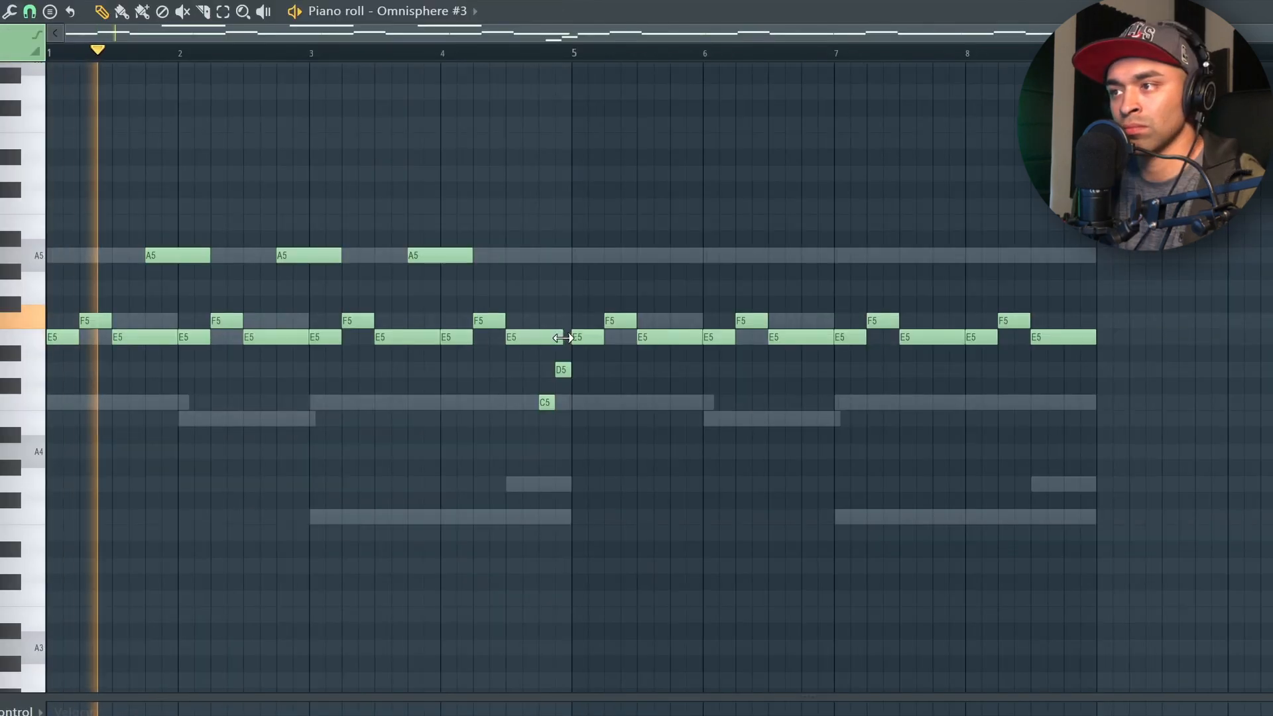
Shorten the last E5 note in bar 4 to the start of the C5 note and extend that C5 to the bar's end.
drag(563, 339, 541, 340)
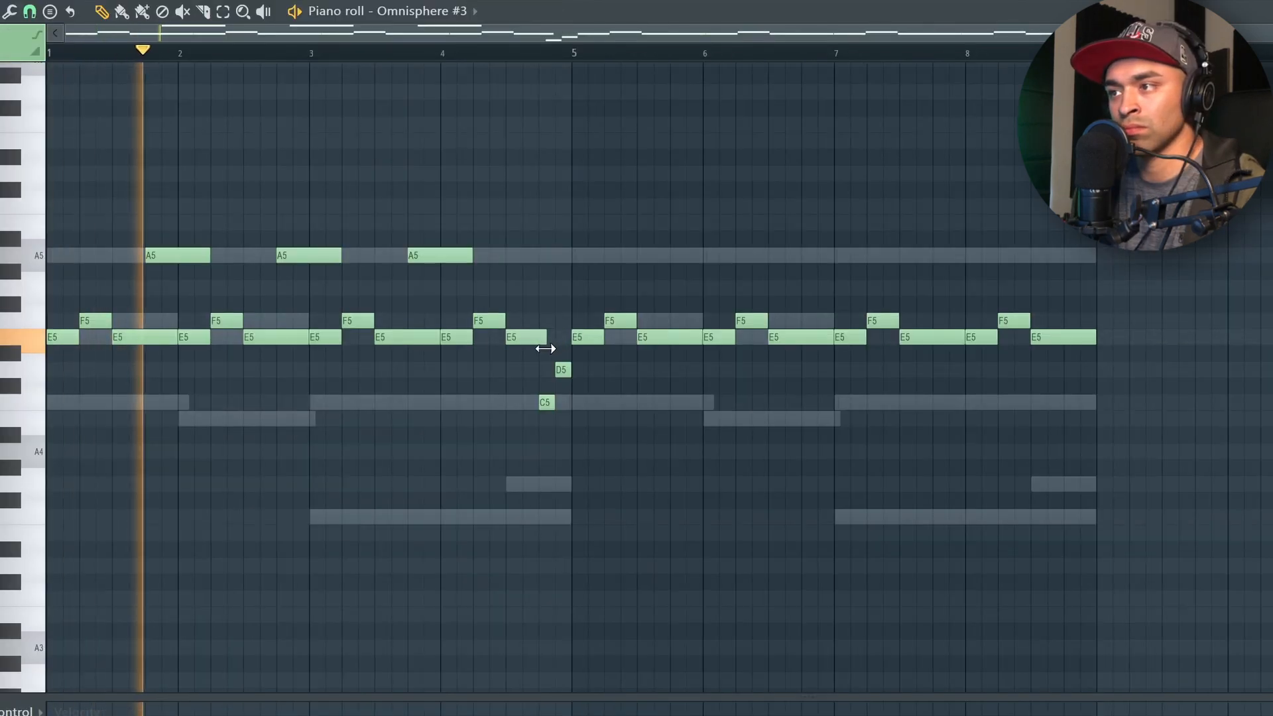
drag(552, 401, 569, 401)
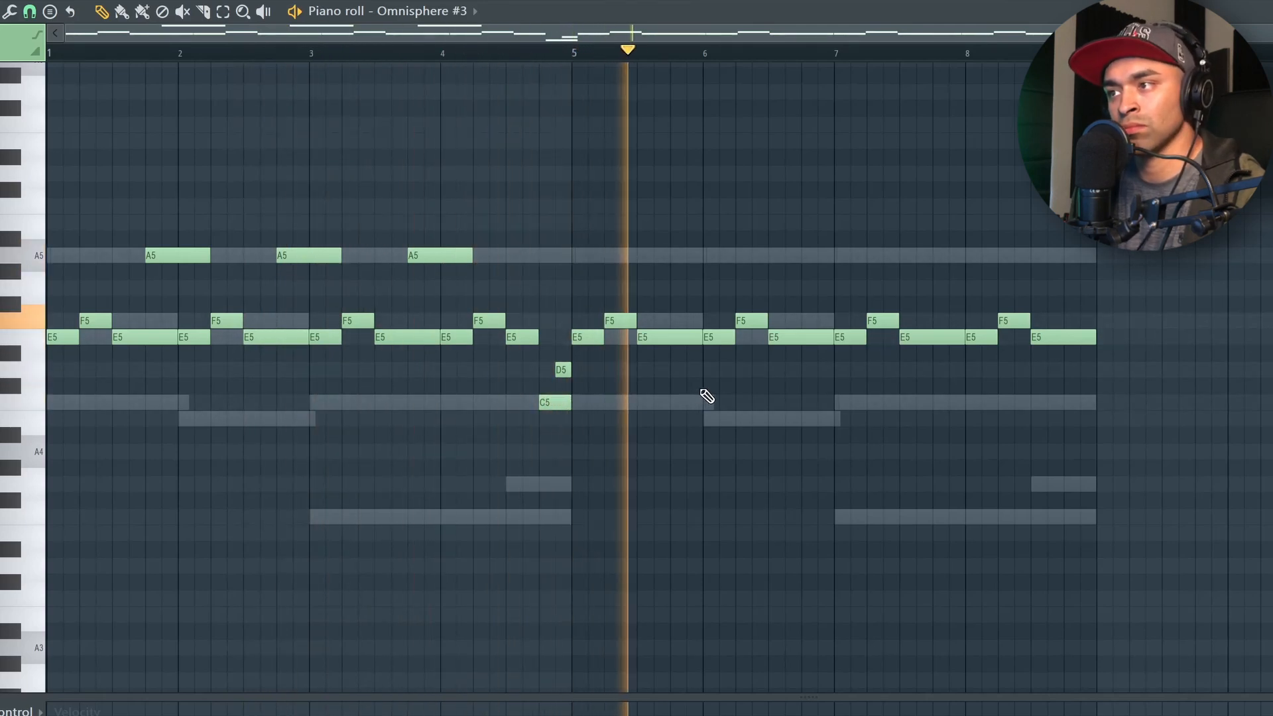
Replace the melody notes in bars 5 to 8 with a duplicate of bars 1 to 4 and clear the selection.
drag(1109, 376, 556, 199)
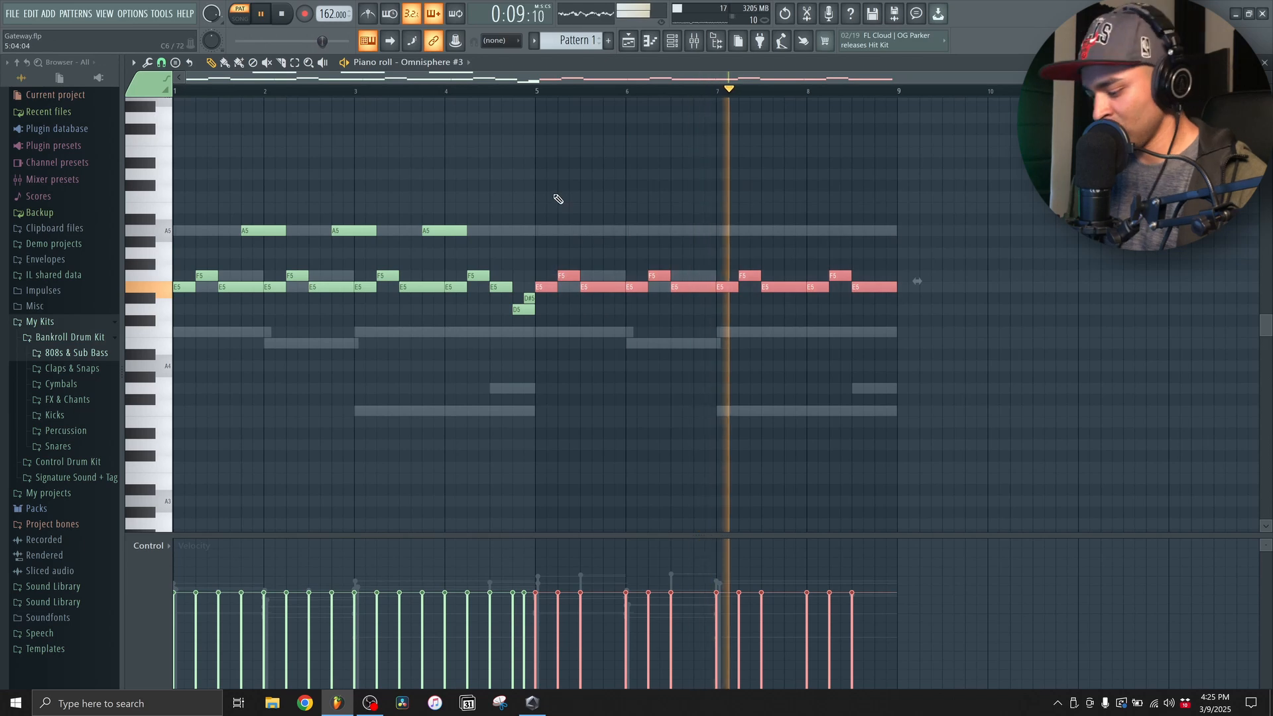
key(Delete)
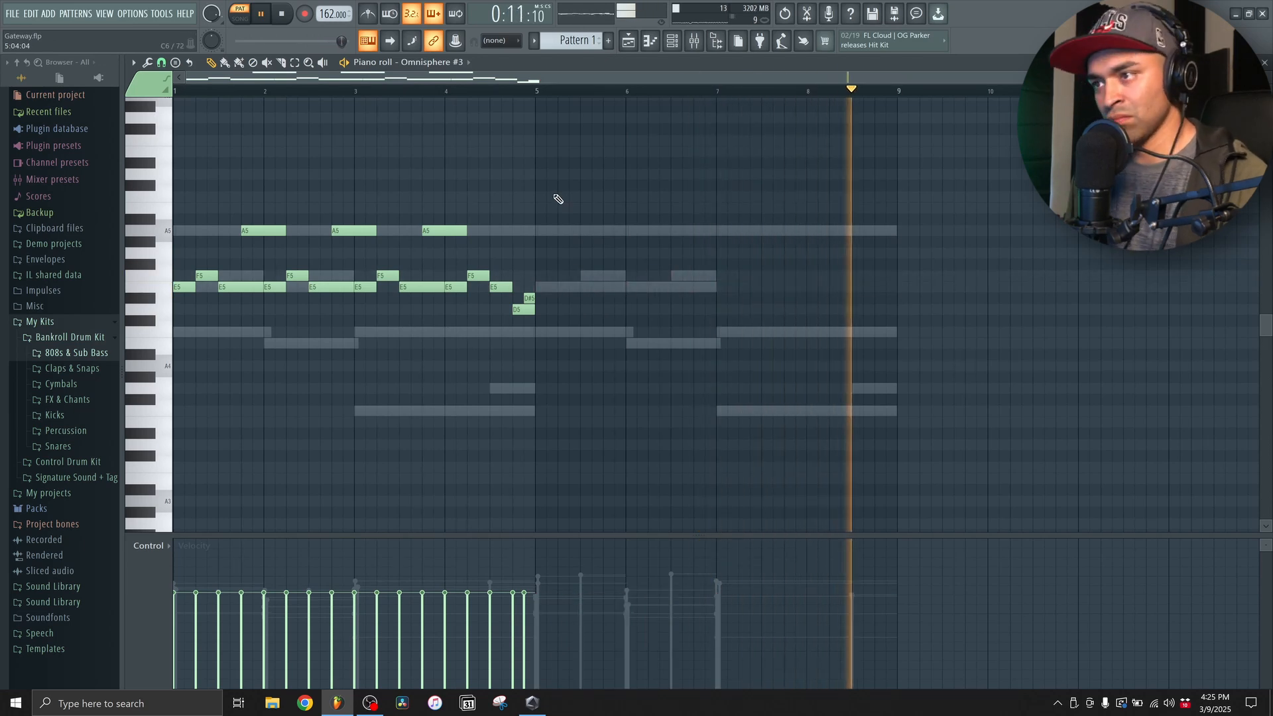
key(ctrl+b)
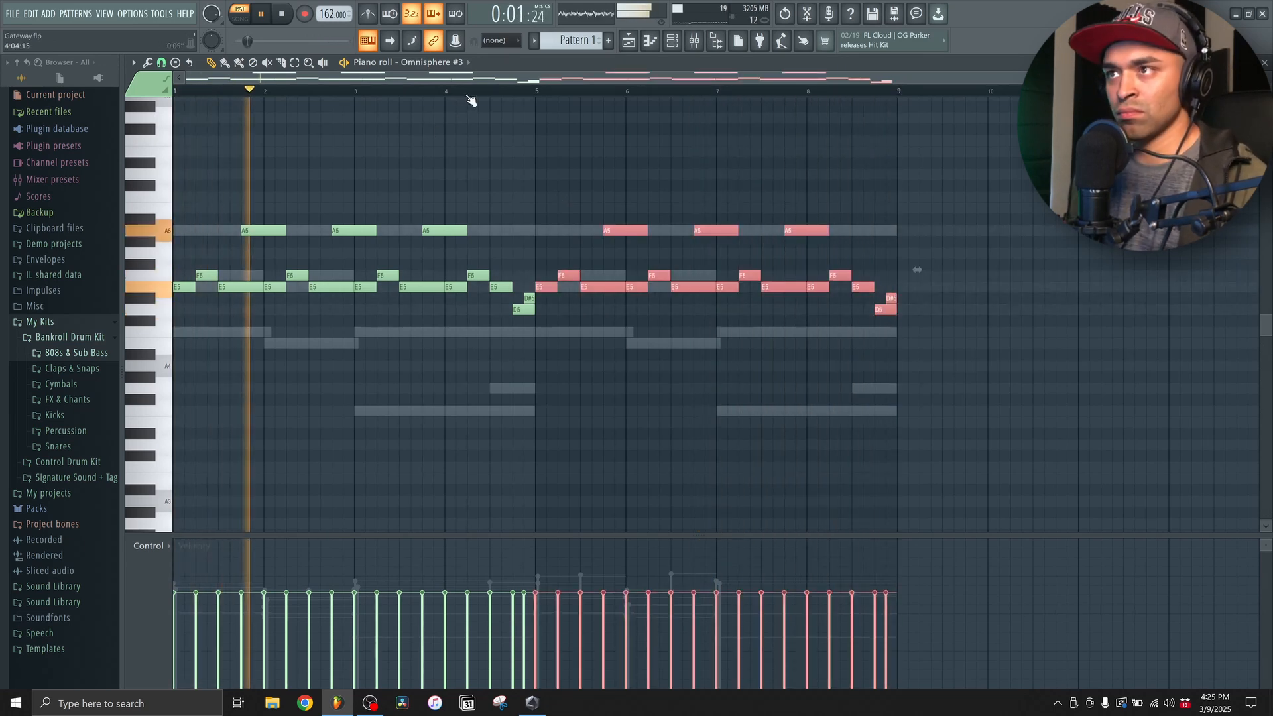
key(ctrl+d)
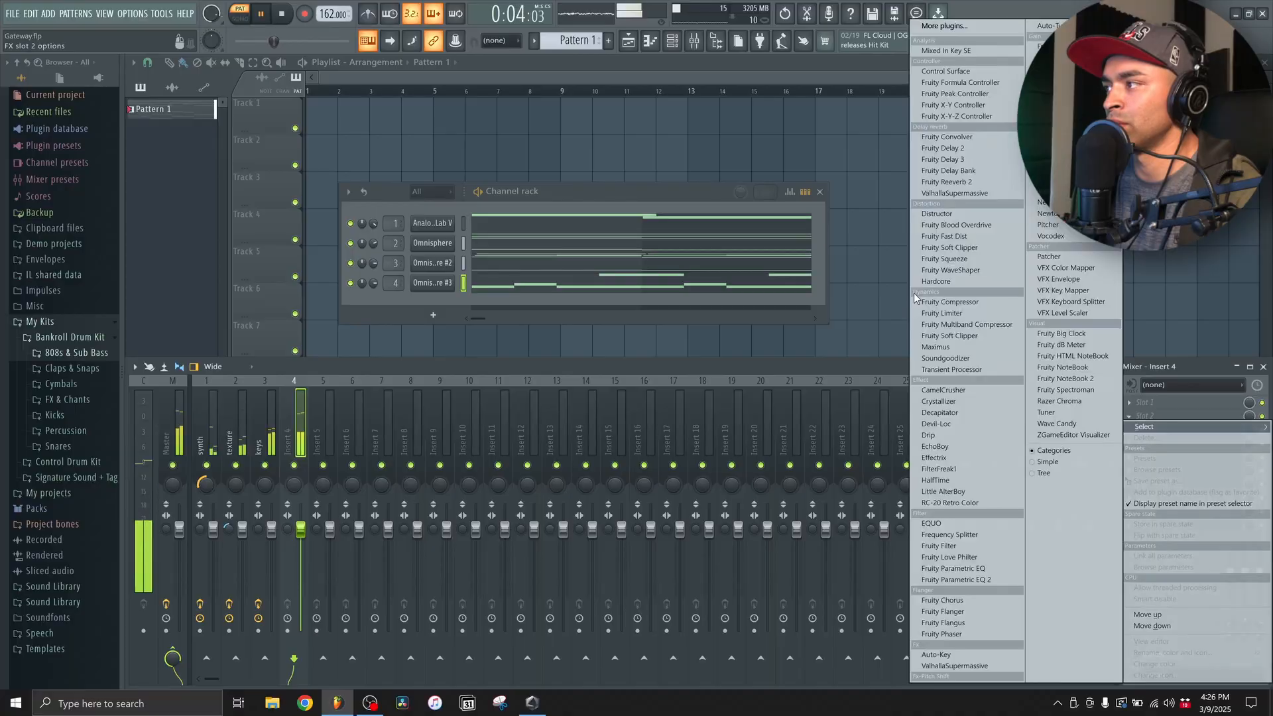
Load CamelCrusher in the second effect slot of Insert 4, stop playback and reposition the plugin window.
click(968, 390)
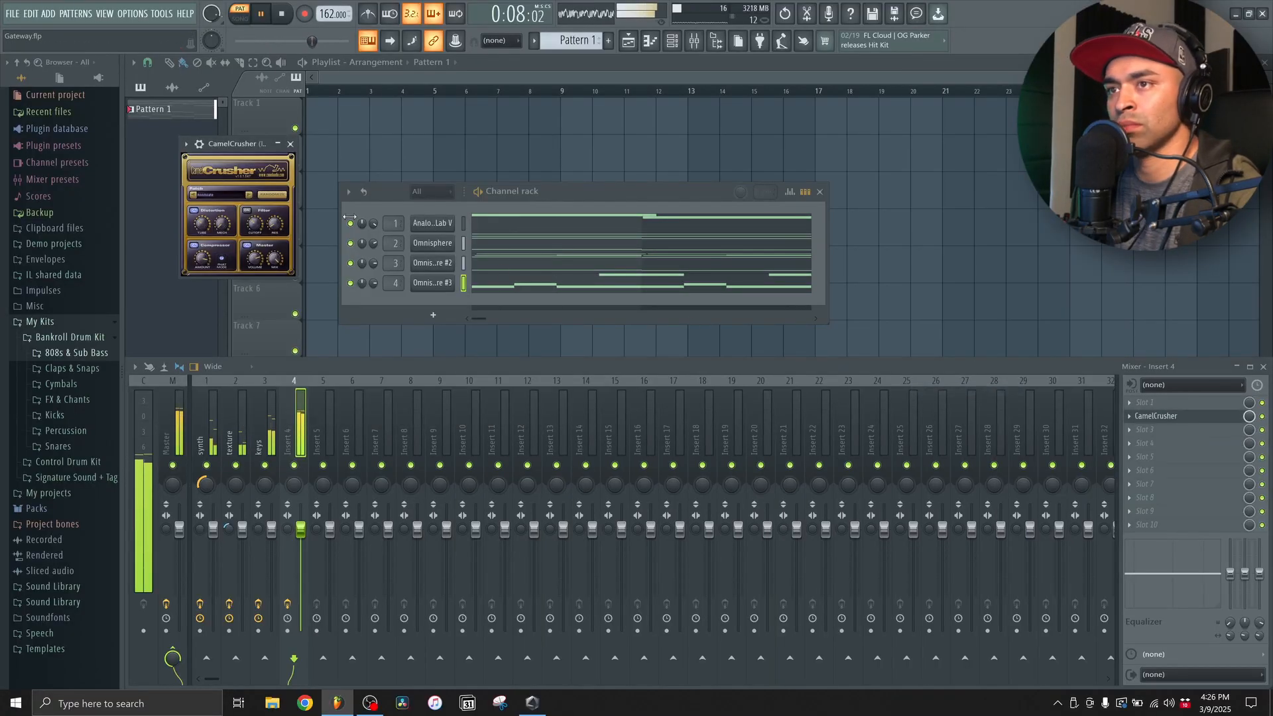
key(space)
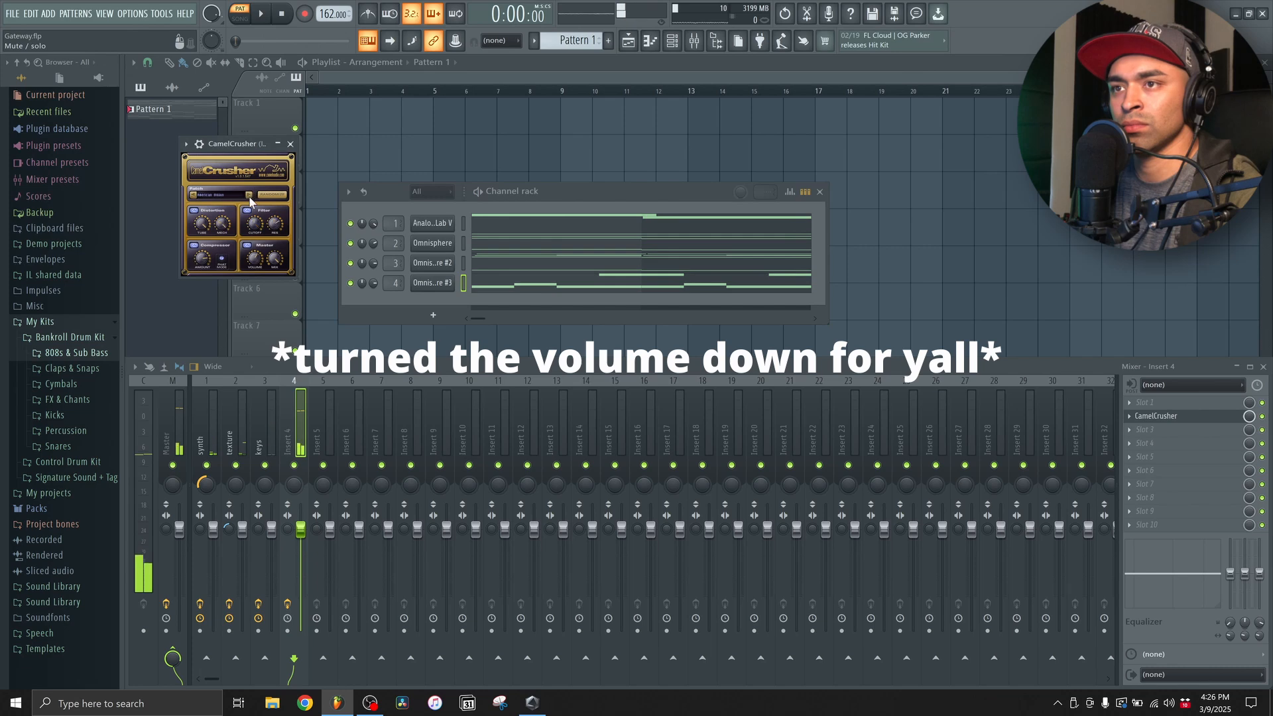
drag(242, 161, 387, 243)
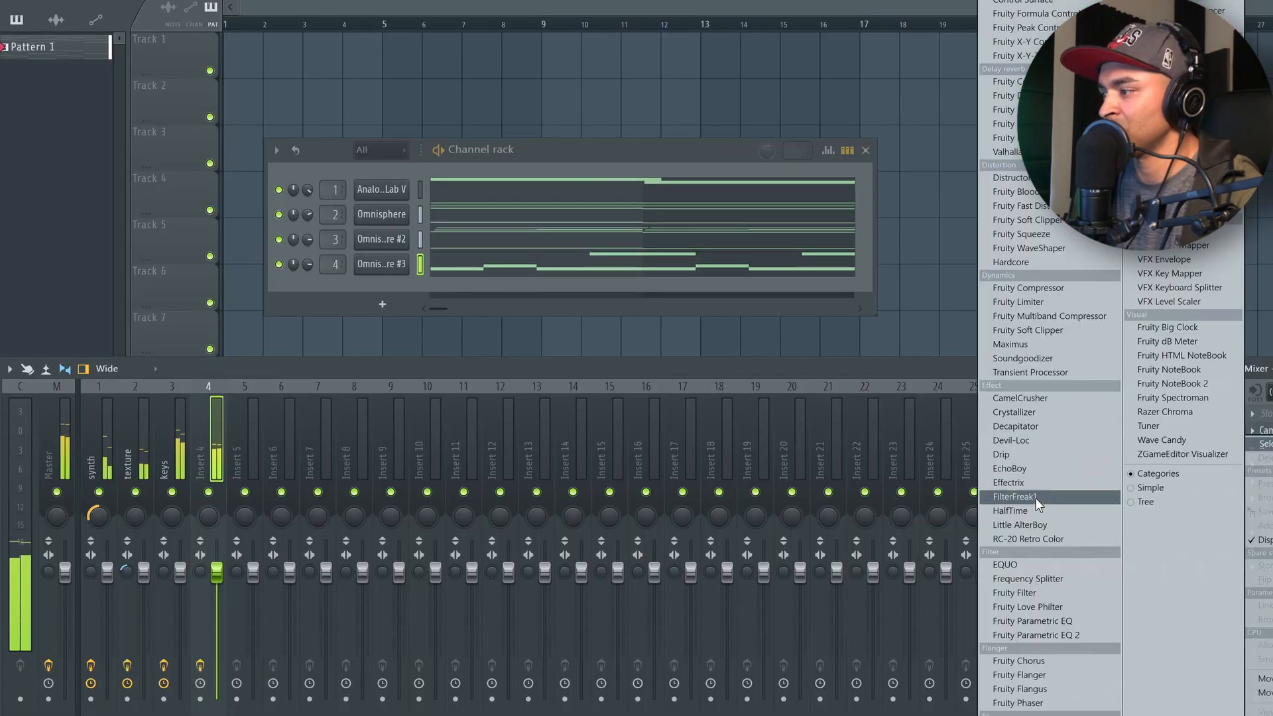
Add Fruity Chorus to Insert 4, close its window and lower the Omnisphere #3 channel volume.
click(1028, 662)
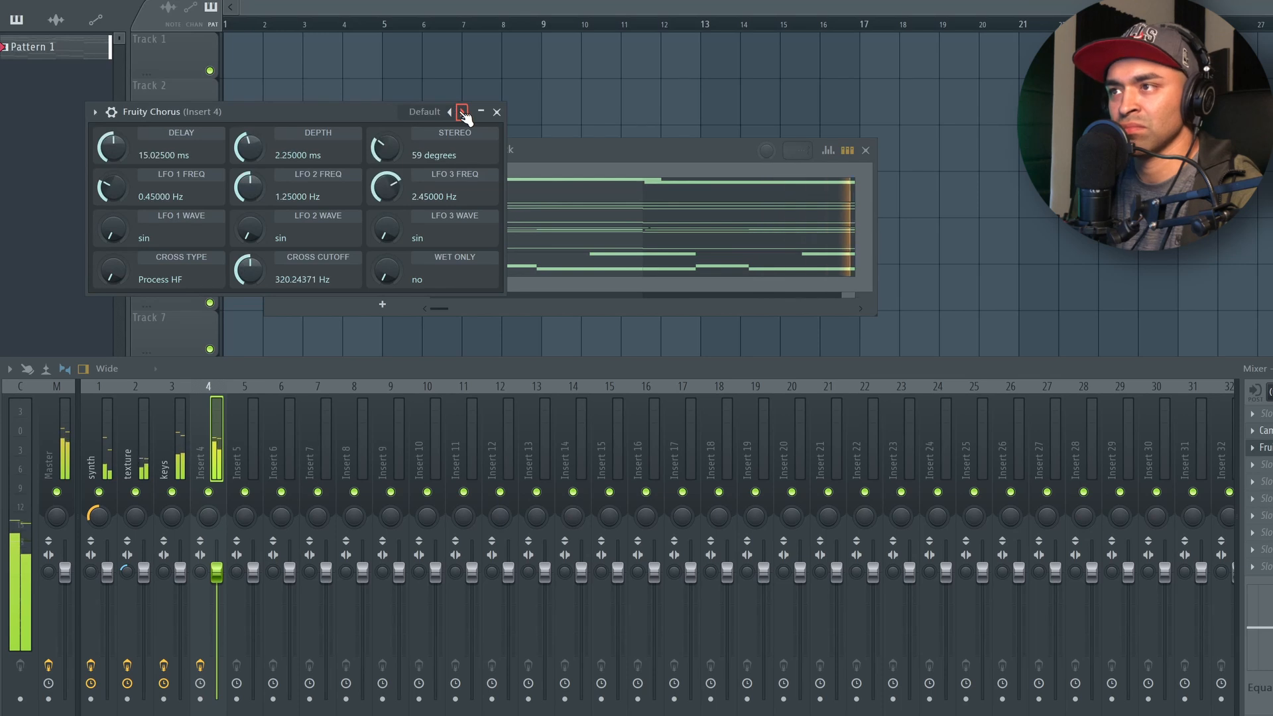
click(497, 112)
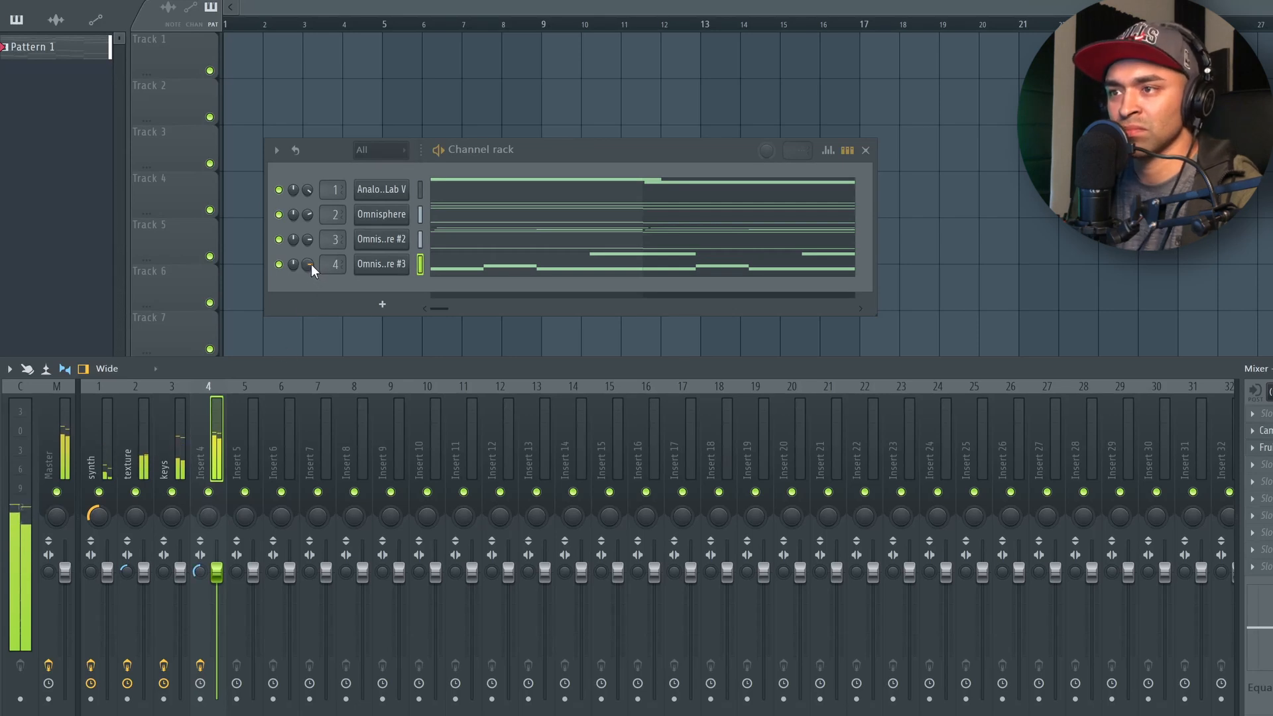
drag(309, 266, 308, 287)
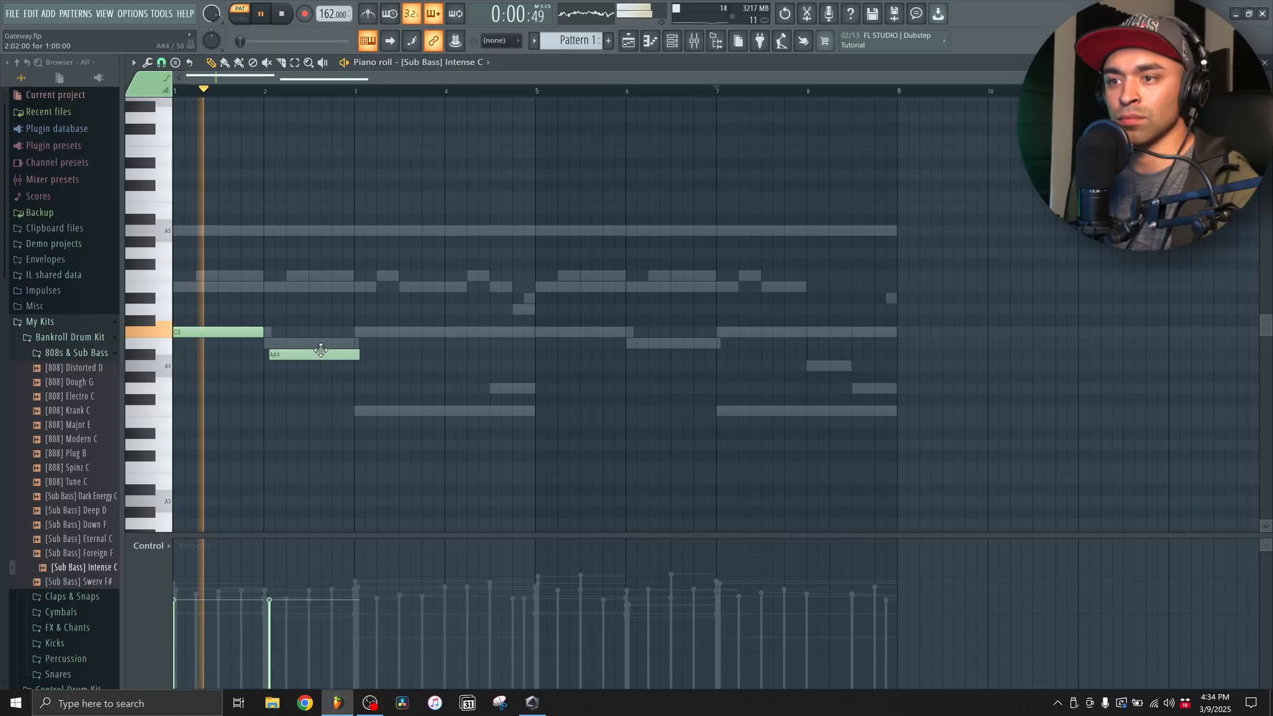
Add a two-bar F4 sub bass note at bar 3, duplicate the four-bar line into bars 5 to 8 and select all notes.
click(357, 412)
drag(438, 414, 530, 415)
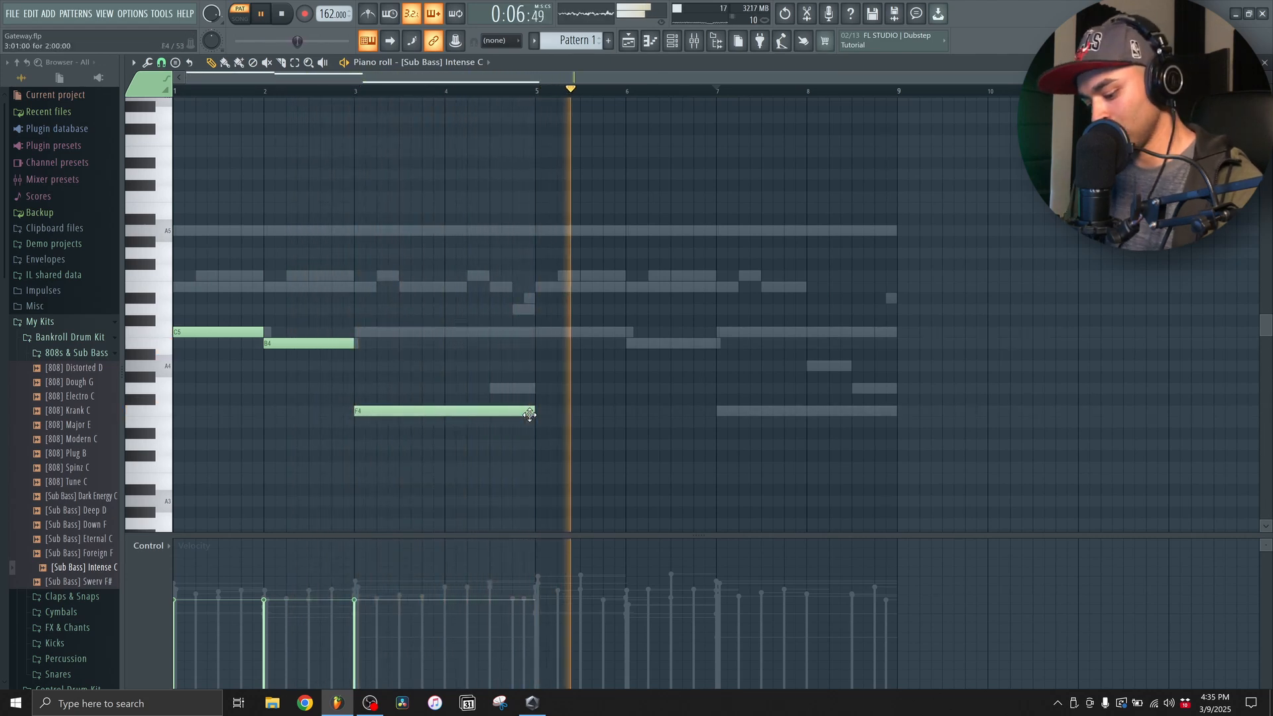
key(ctrl+b)
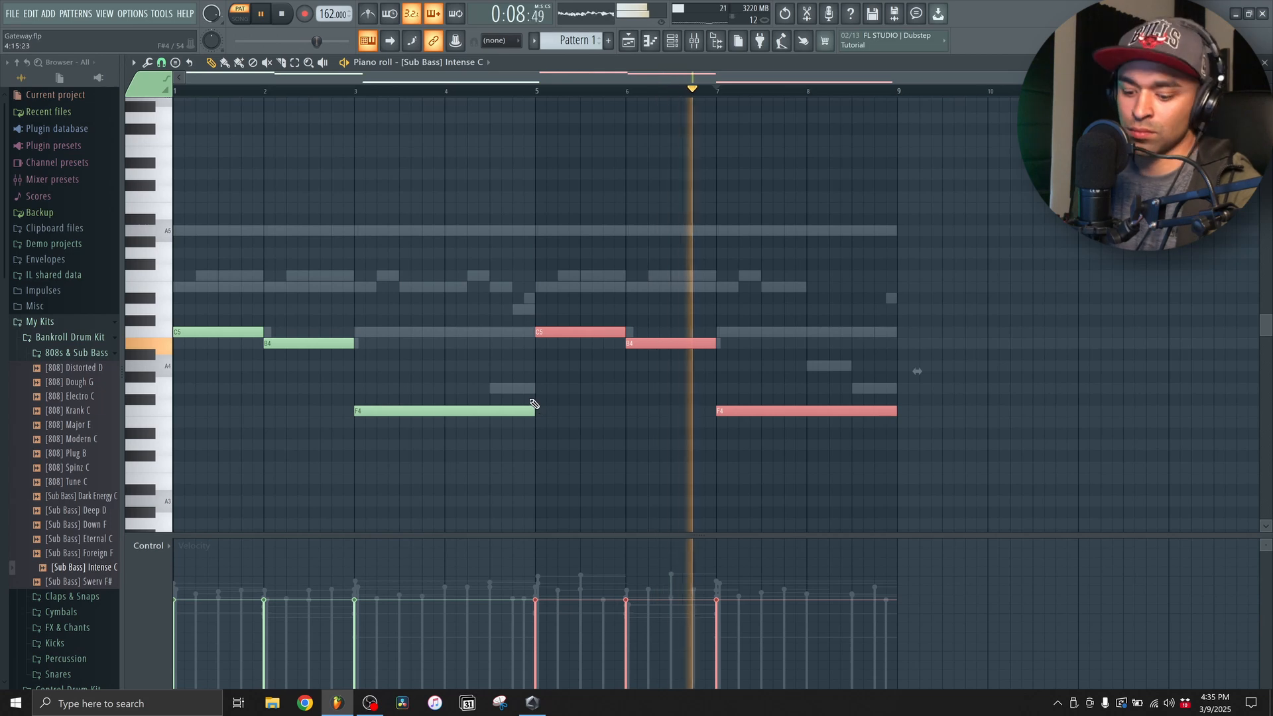
key(ctrl+a)
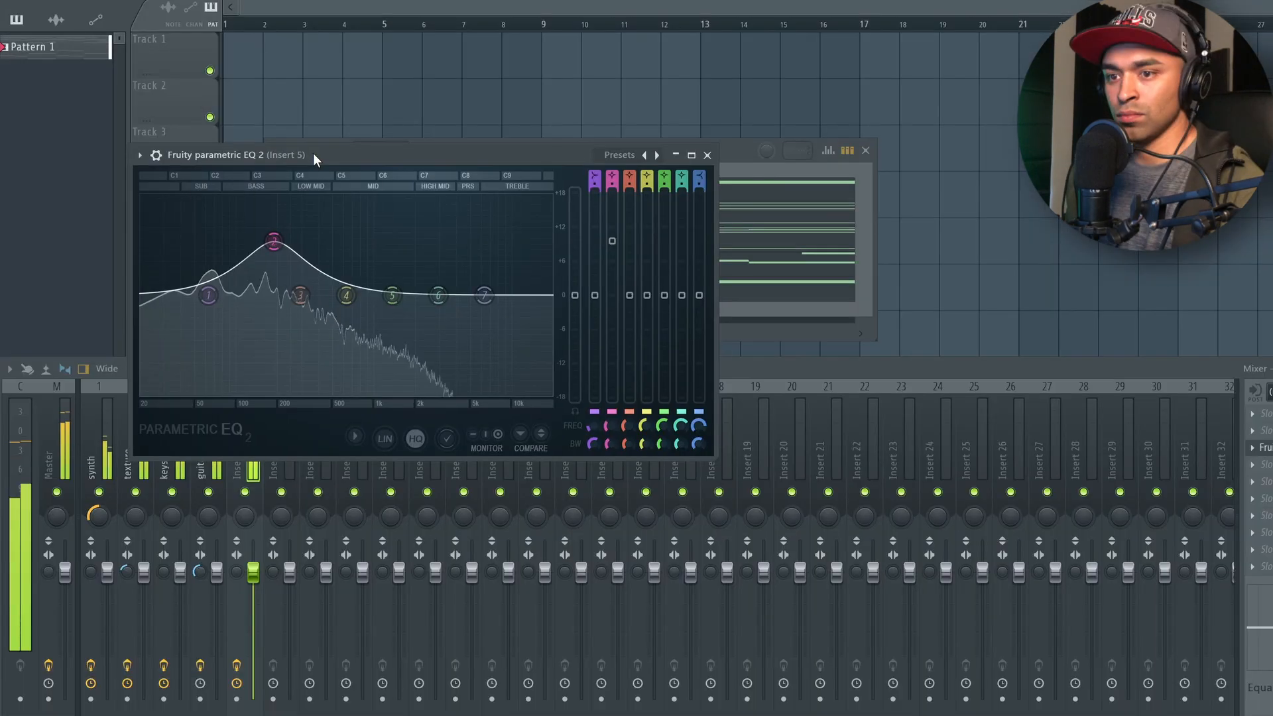
Move the Insert 5 Fruity Parametric EQ 2 window aside and add the [Kick] Lock sample as a new channel.
drag(314, 159, 589, 222)
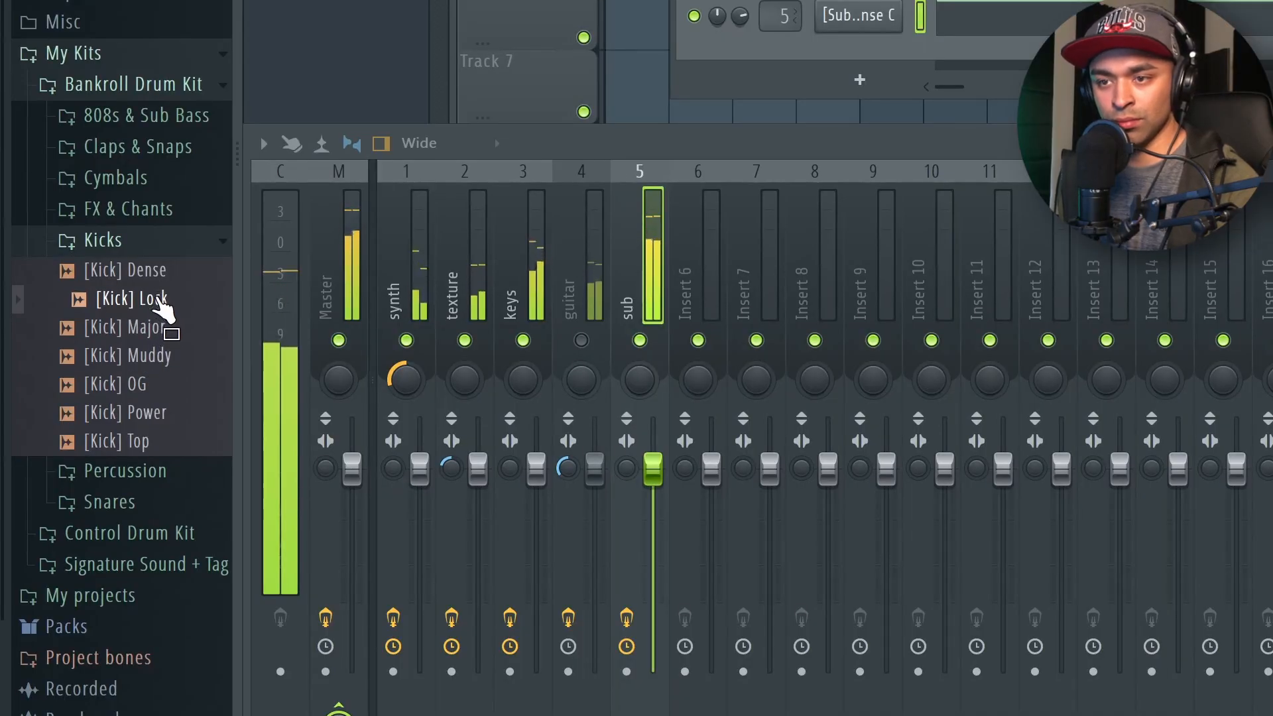
drag(920, 52, 920, 58)
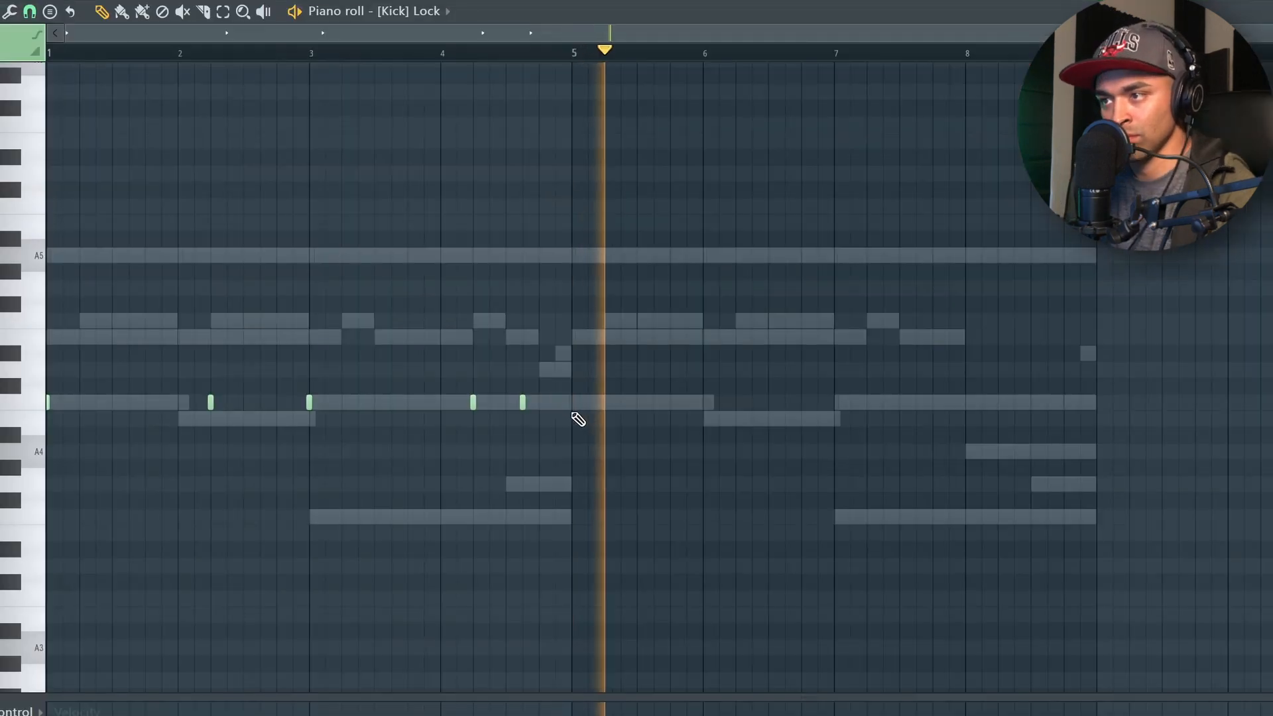
Copy the five kick hits from bars 1 to 4 into bars 5 to 8 and clear the selection.
drag(568, 423, 40, 335)
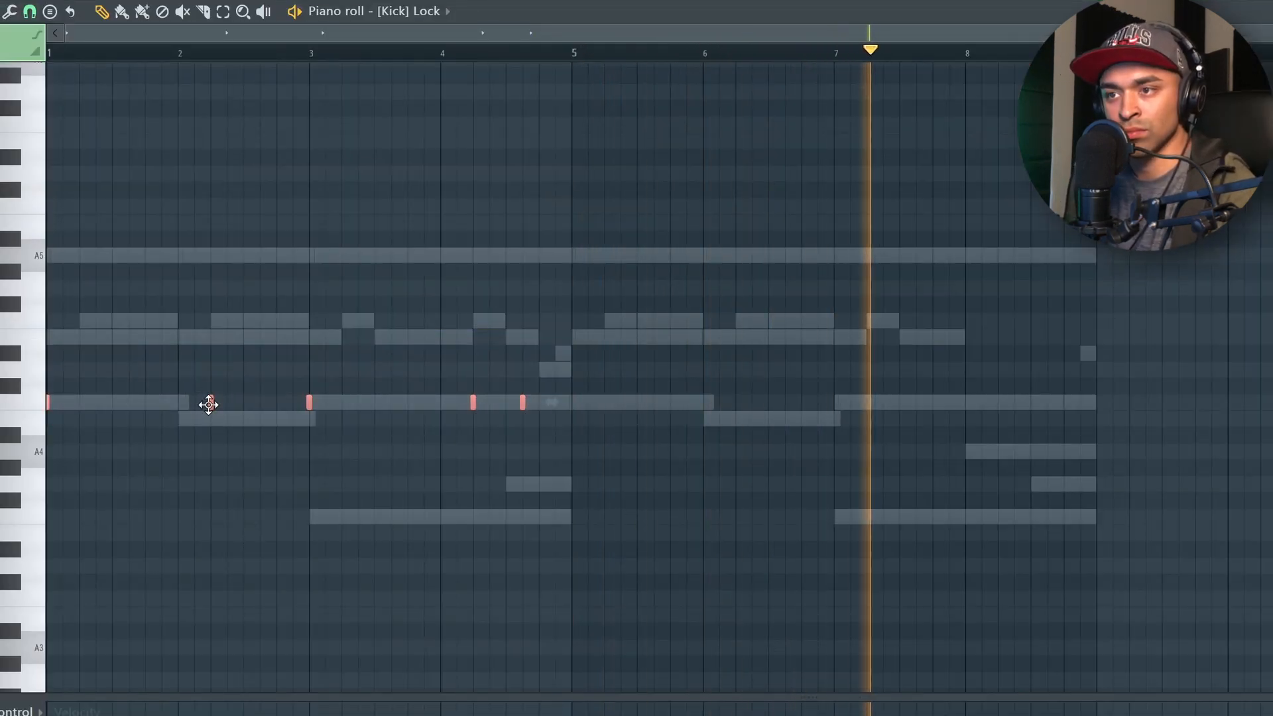
drag(209, 404, 731, 401)
ctrl+click(673, 59)
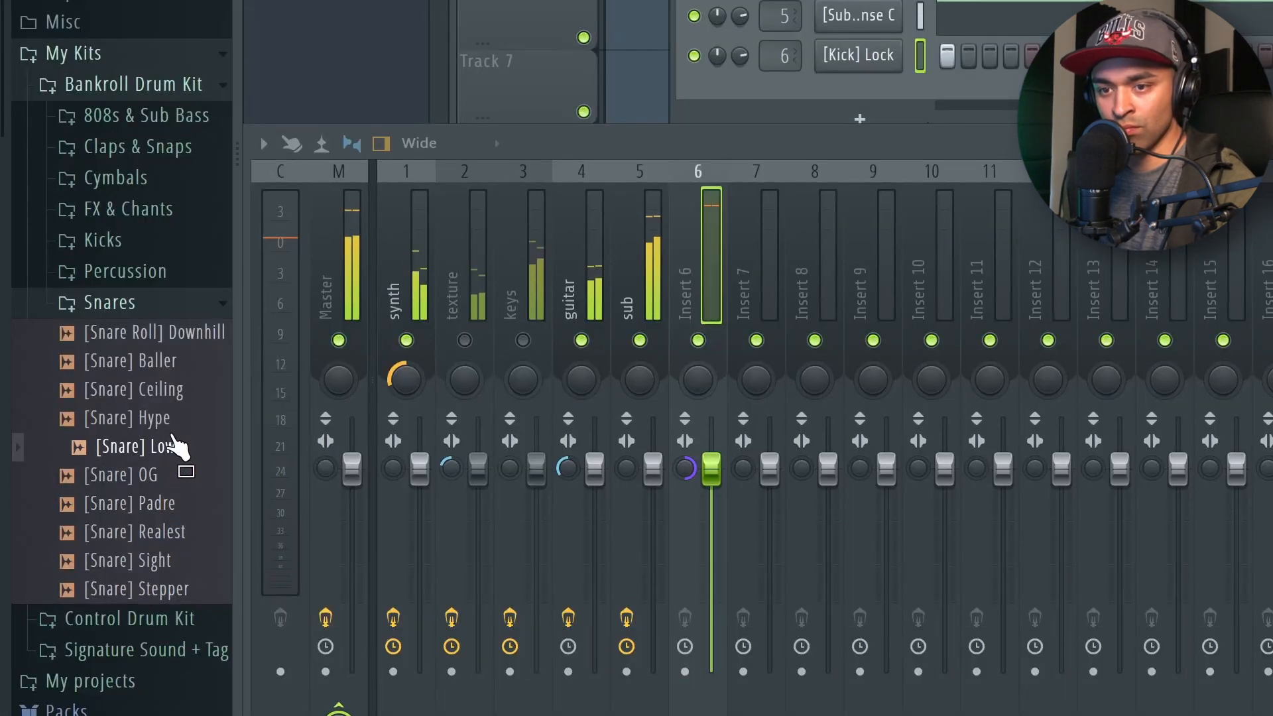
Audition the [Snare] Hype sample and add it as a new channel below the kick.
click(178, 424)
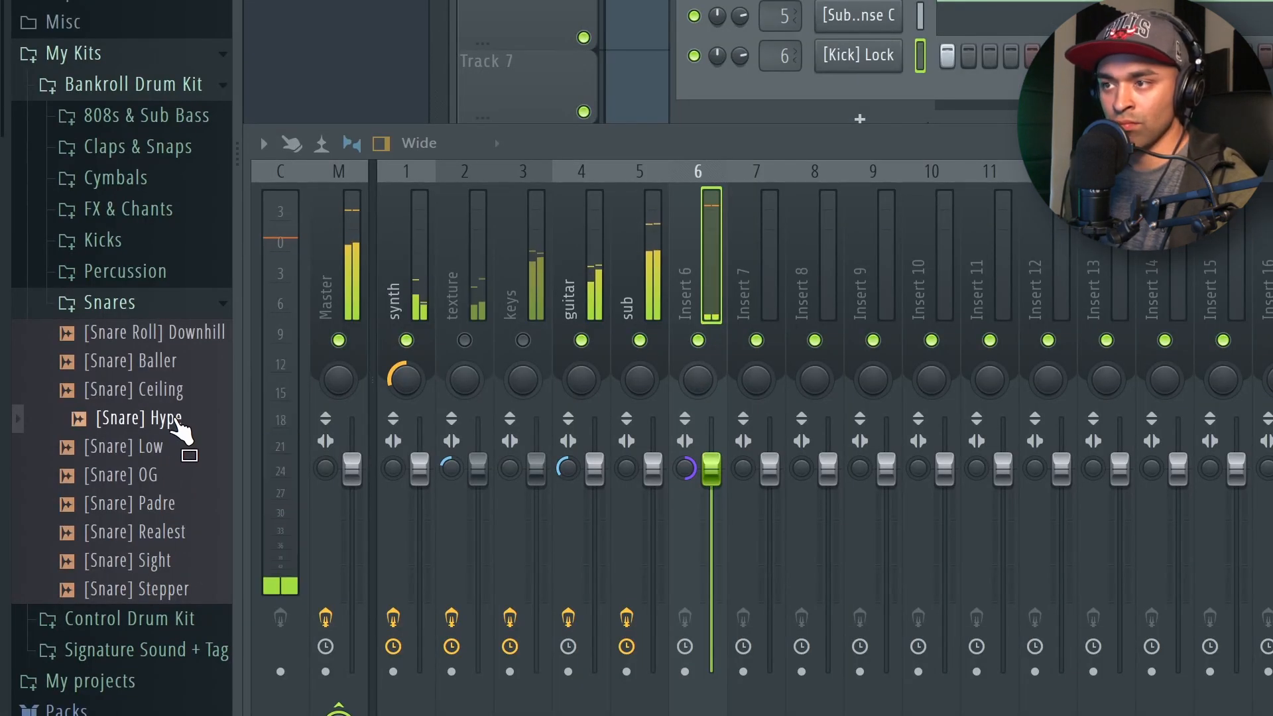
drag(944, 166, 911, 108)
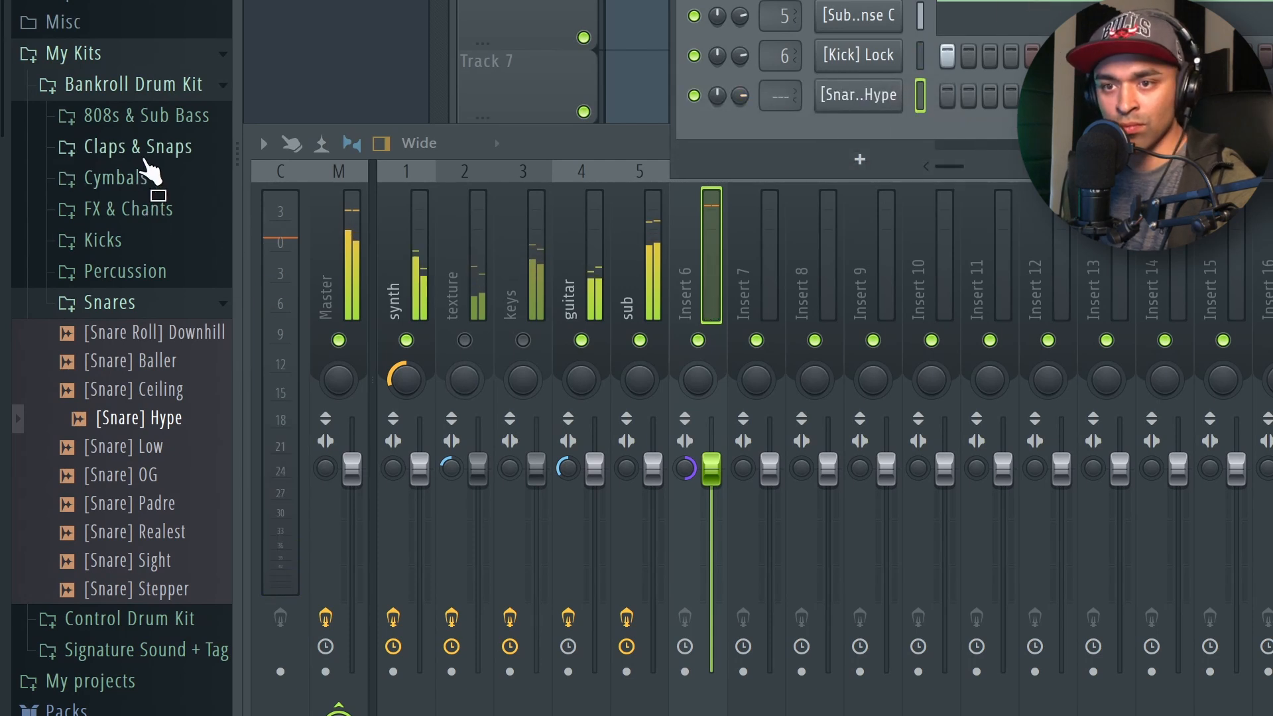
Load the Clap MIDI file from Claps & Snaps onto the [Snare] Hype channel and route it to mixer Insert 7.
click(151, 148)
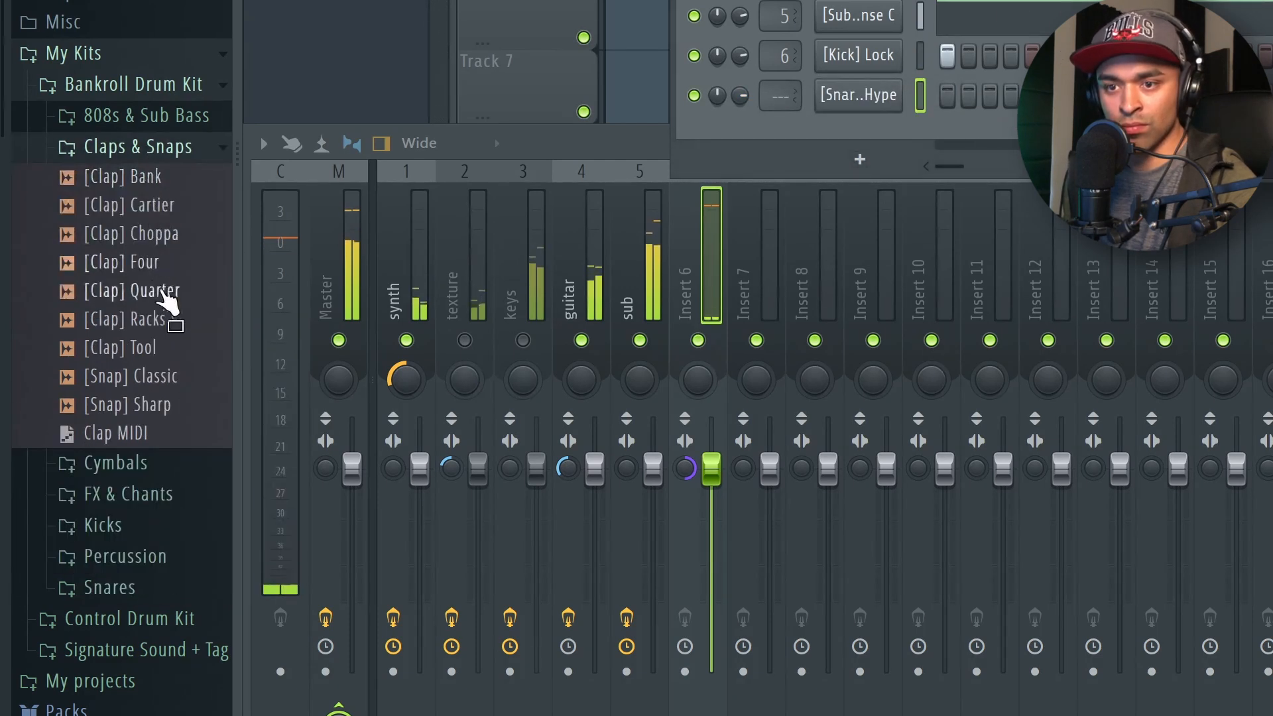
drag(556, 342, 877, 106)
key(ctrl+l)
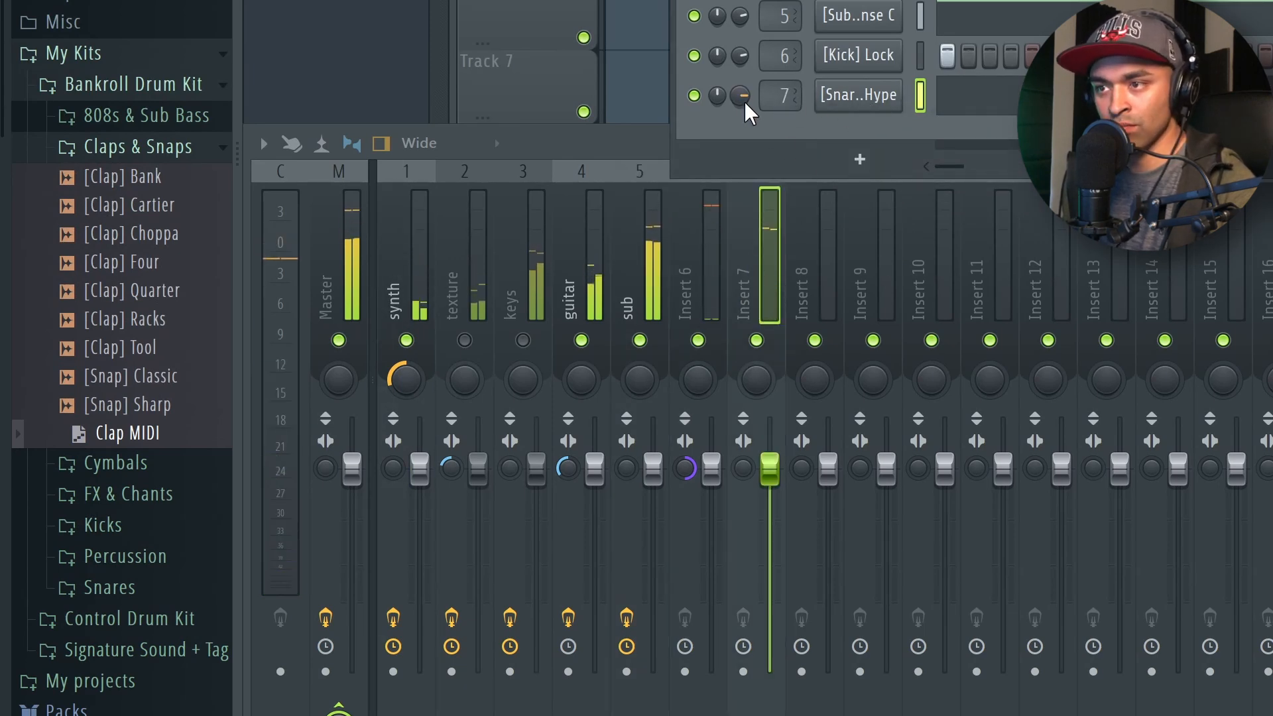
Expand the Cymbals folder in the Bankroll Drum Kit and add the [HH] Standard sample as a new channel below the snare.
click(132, 463)
drag(159, 445, 818, 195)
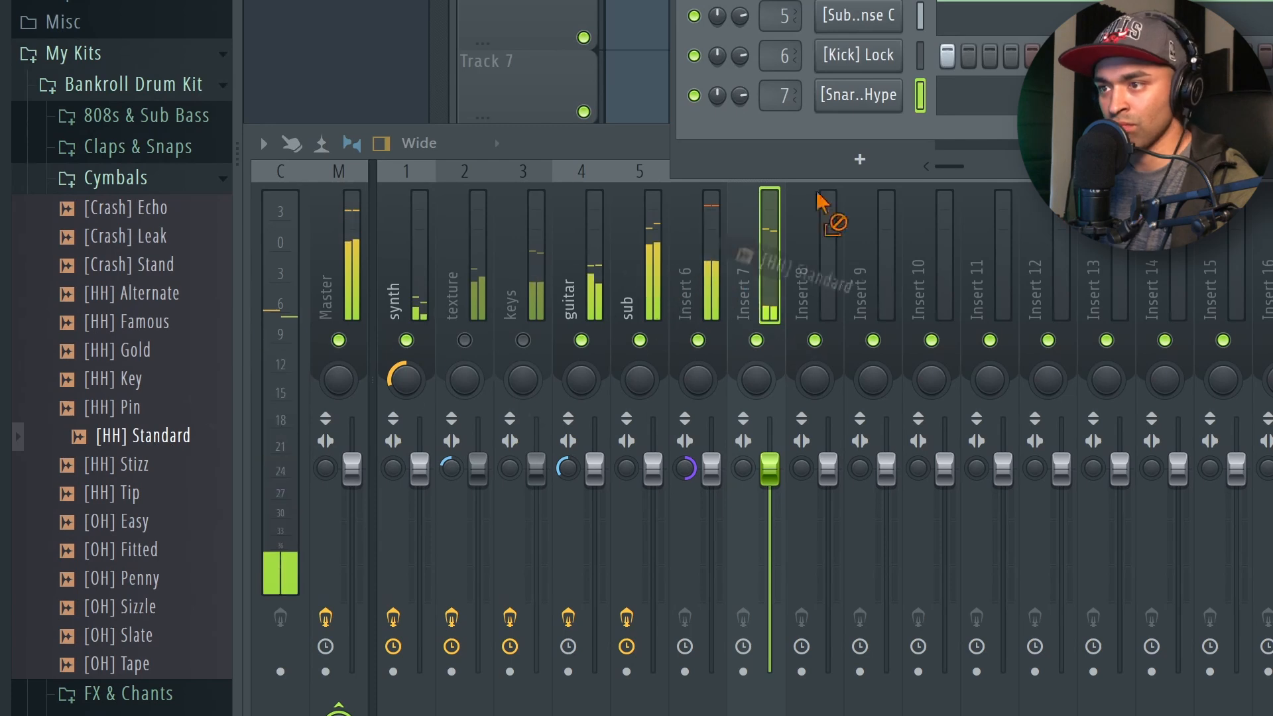
drag(847, 142, 853, 145)
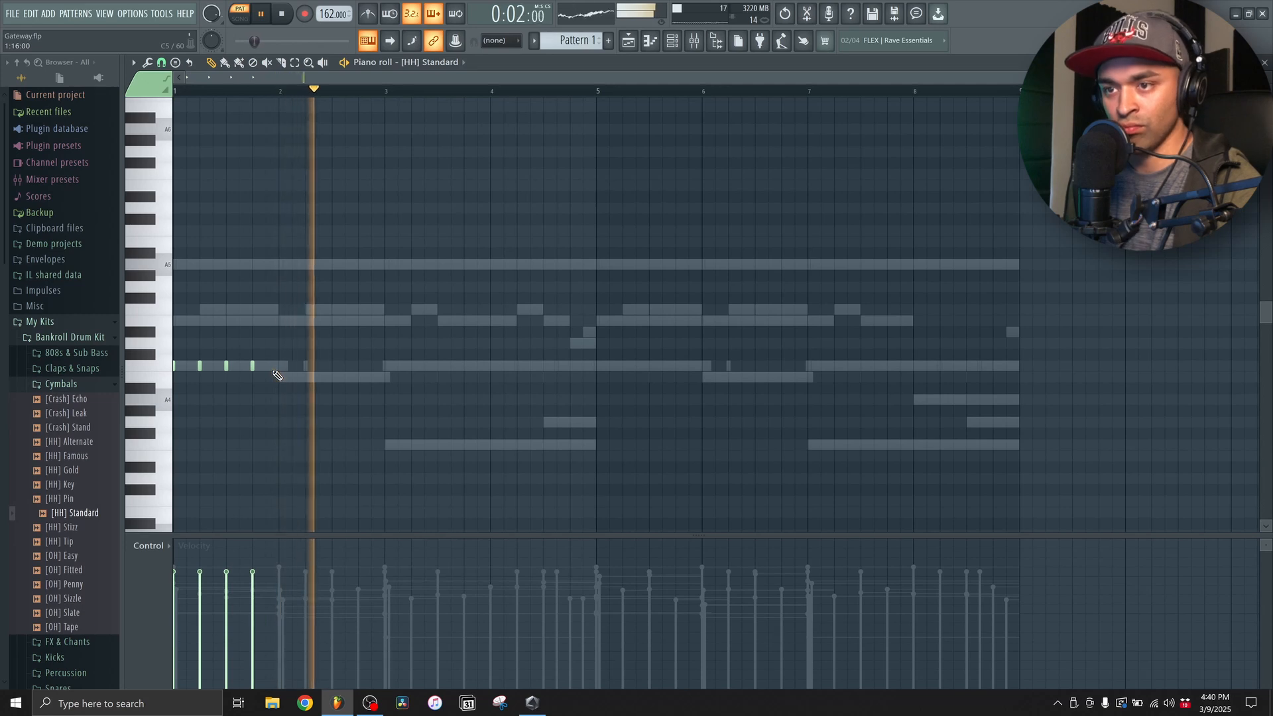
Repeat the four [HH] Standard hits from bar 1 through bar 8, clear the selection and lower the second hit's velocity.
drag(297, 392, 306, 365)
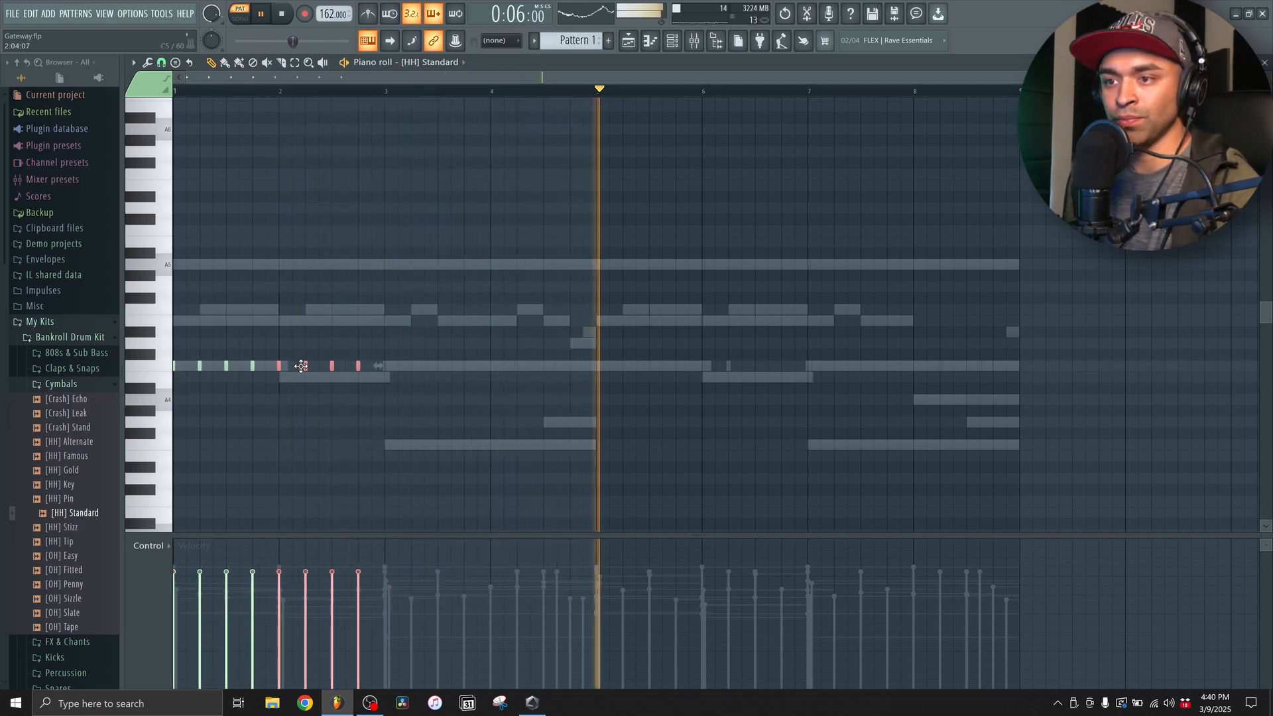
drag(449, 390, 176, 317)
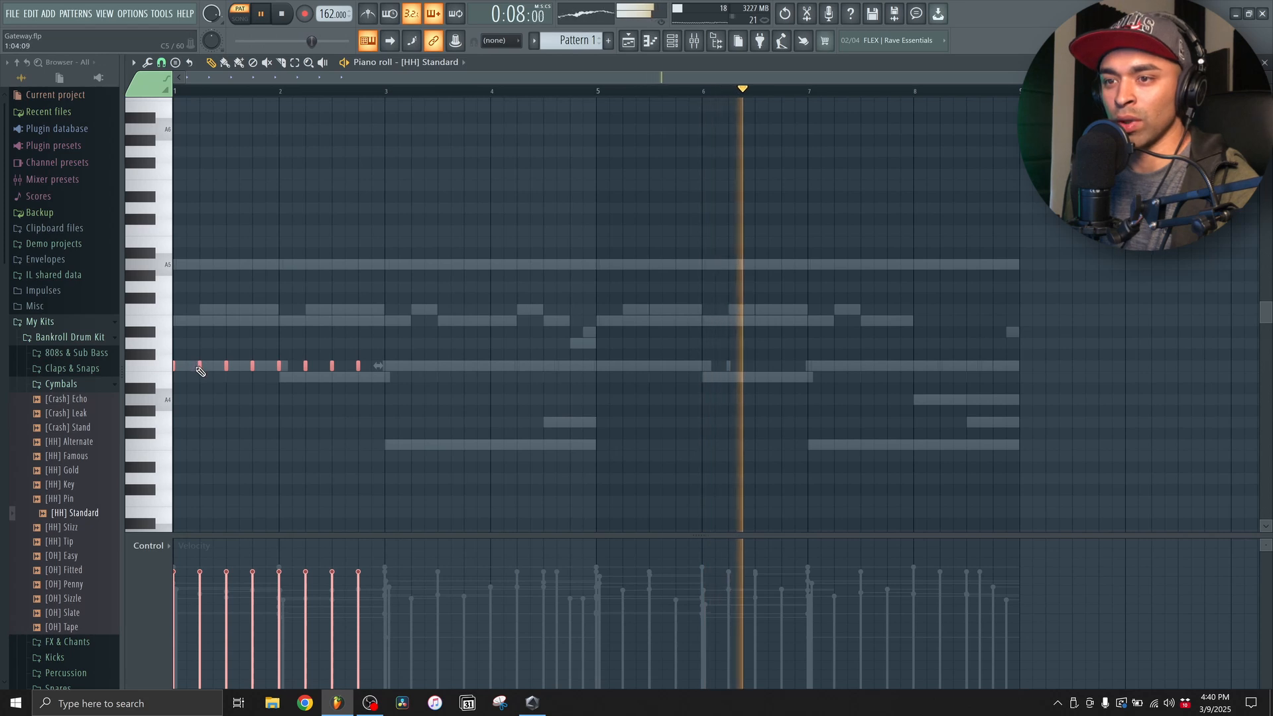
shift+drag(195, 367, 411, 368)
ctrl+drag(625, 389, 175, 262)
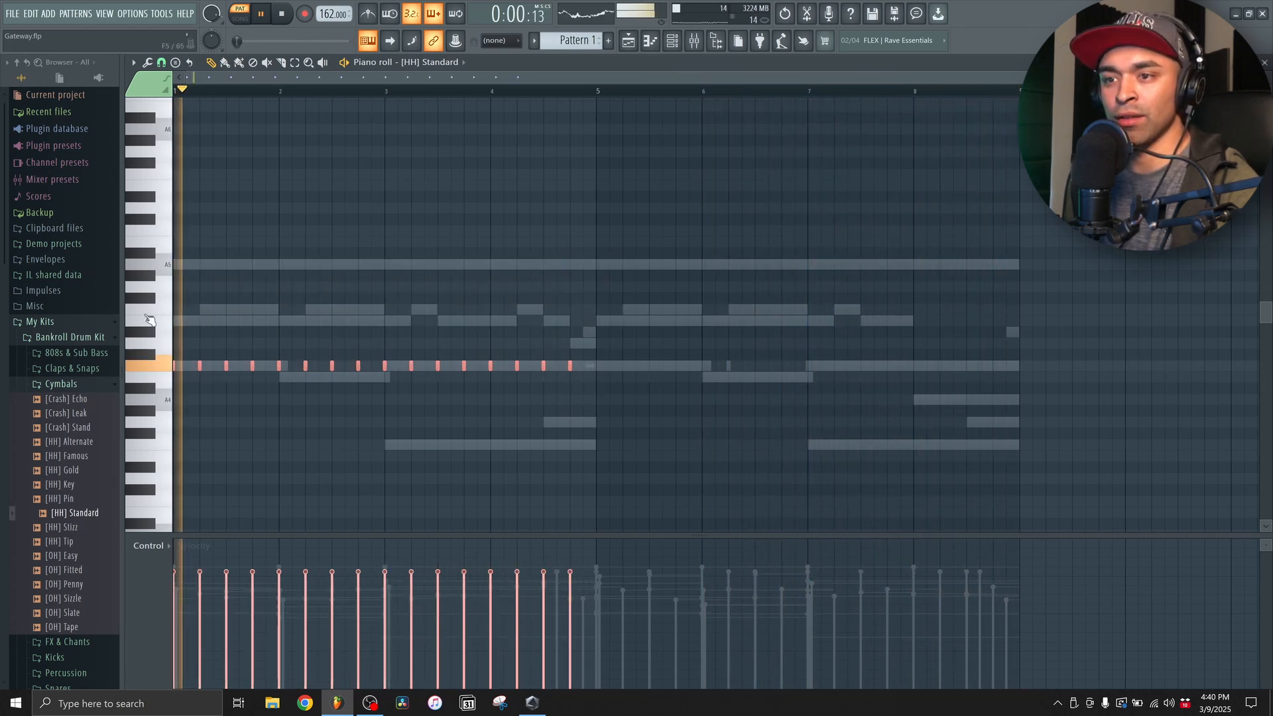
shift+drag(200, 367, 622, 370)
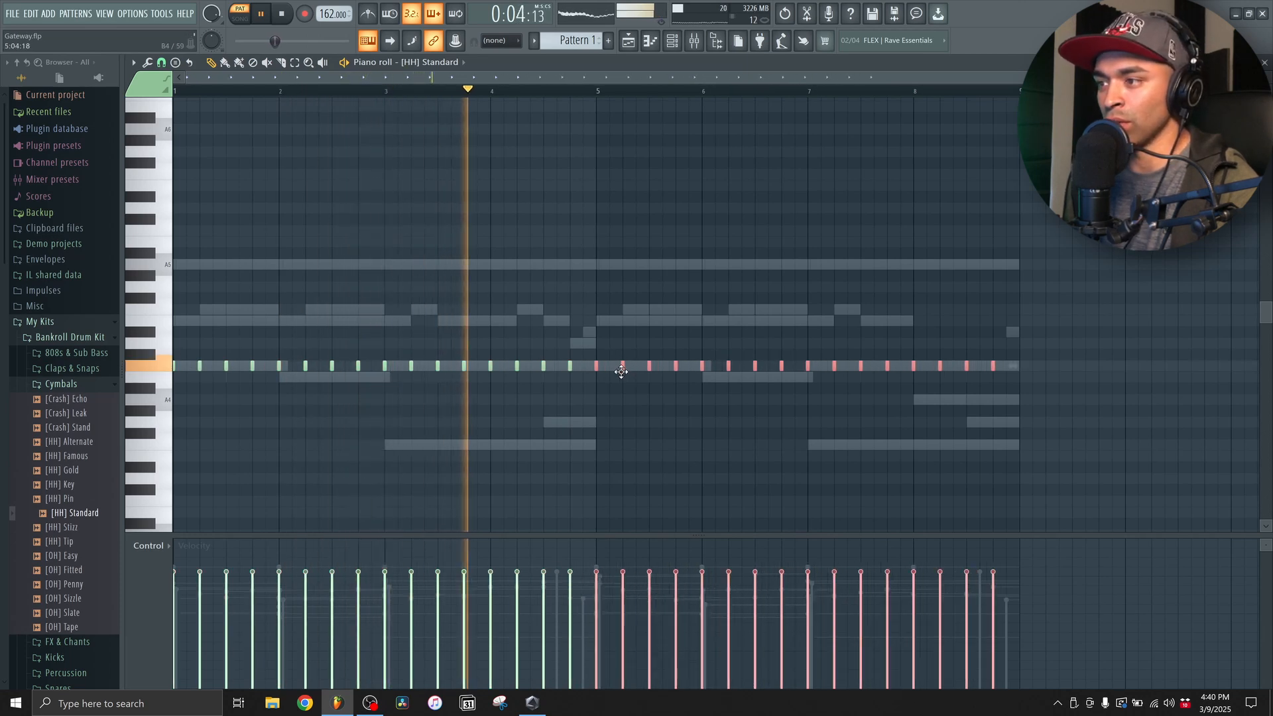
ctrl+click(625, 384)
key(space)
click(200, 582)
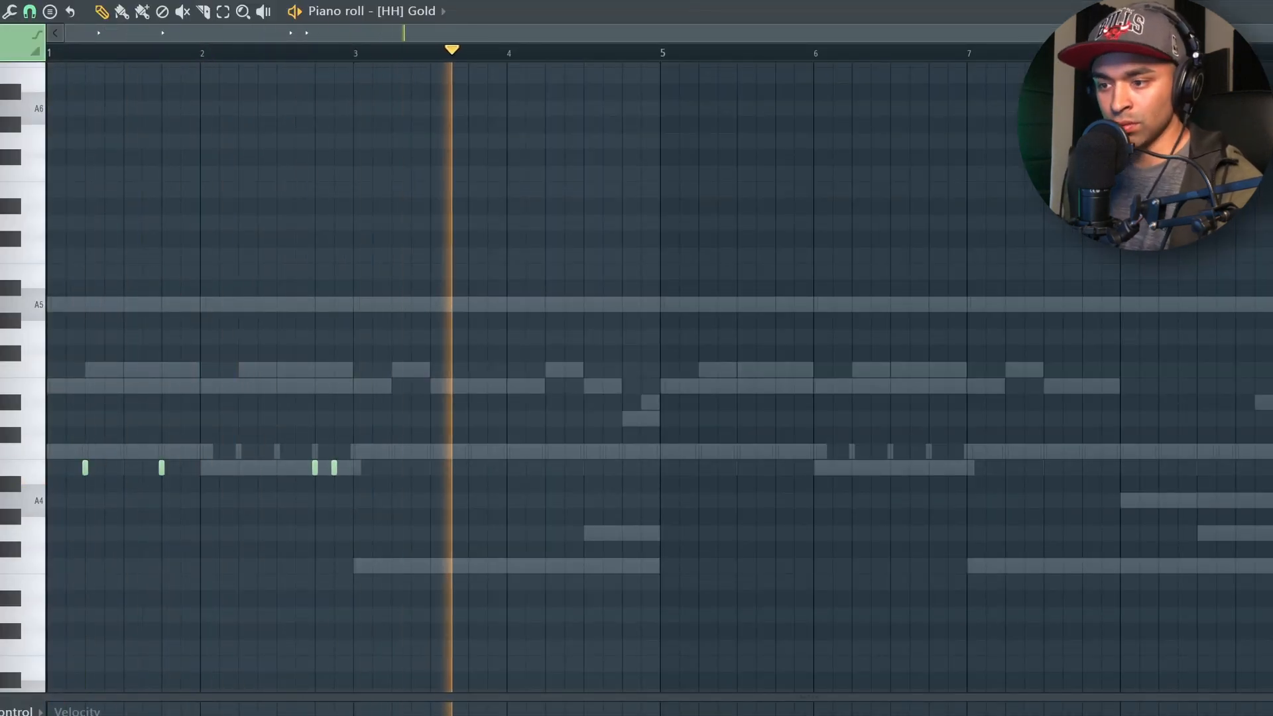
Duplicate the four [HH] Gold hits from bars 1 and 2 and move the copies to the matching beats of bars 5 and 6.
ctrl+drag(472, 526, 80, 458)
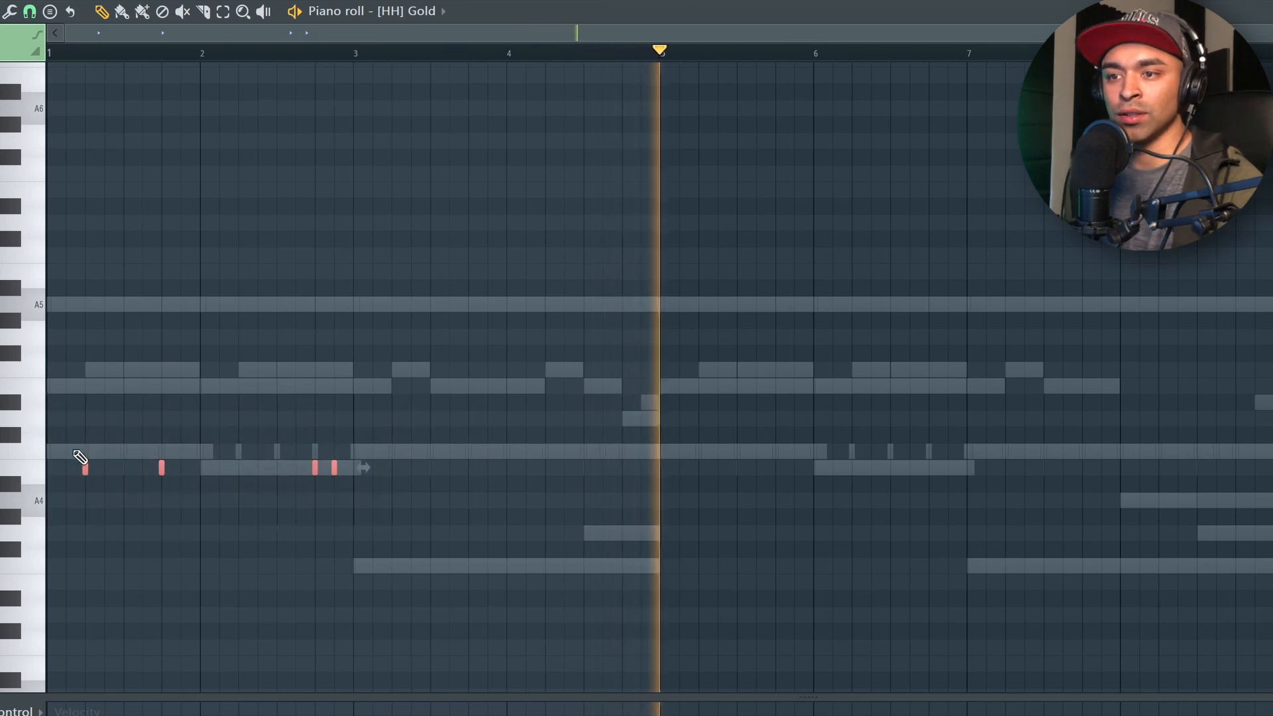
key(ctrl+b)
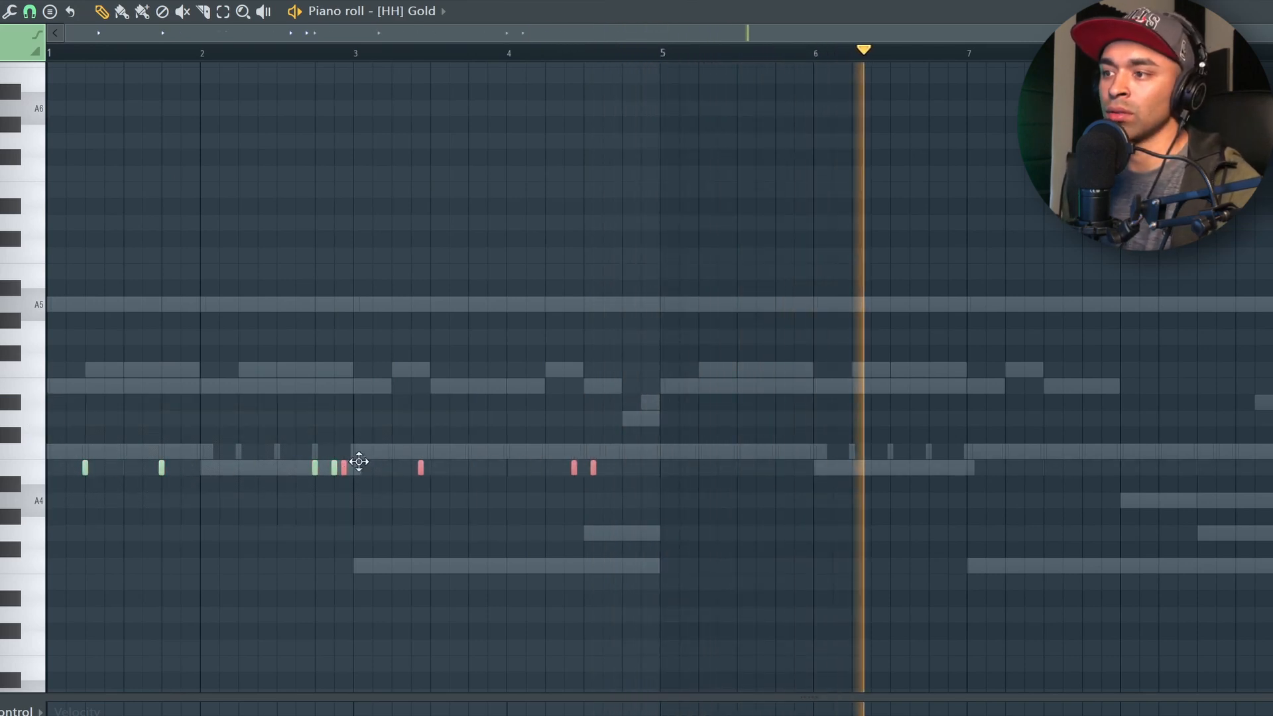
drag(359, 462, 696, 486)
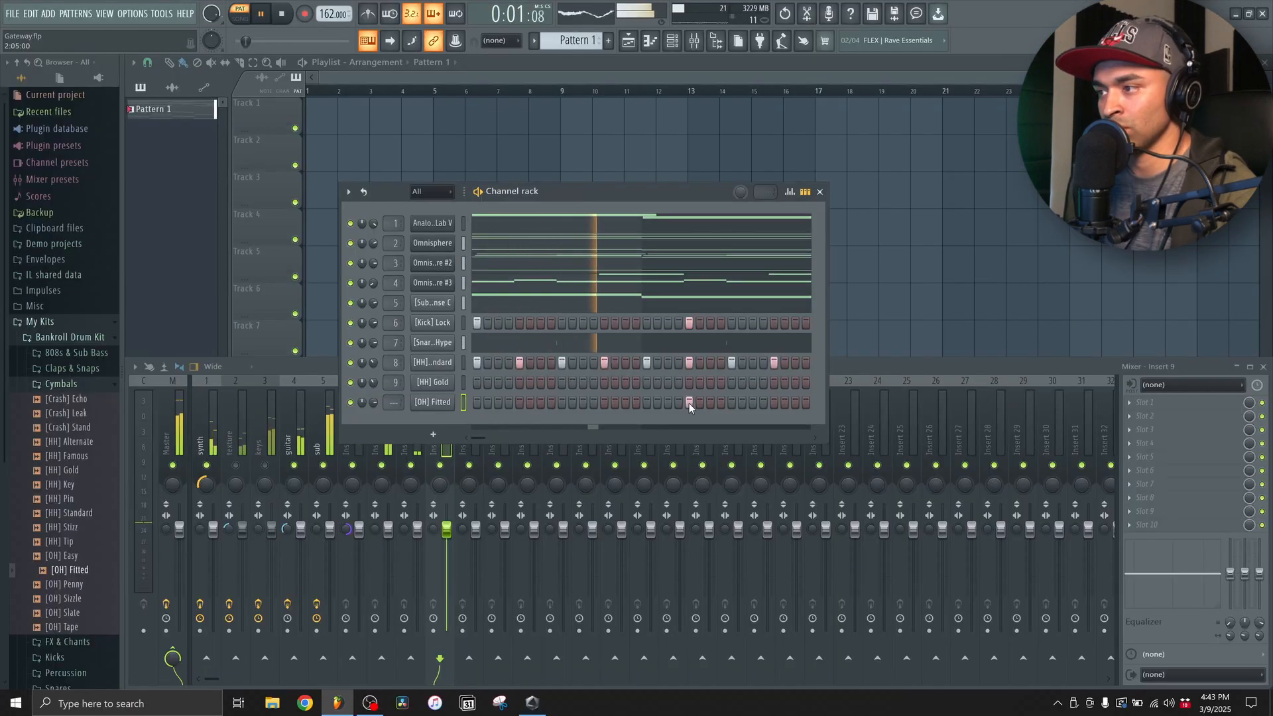
Open the [OH] Fitted channel's notes and place a copy of its bar 2 hit on the same beat of bar 6.
click(650, 41)
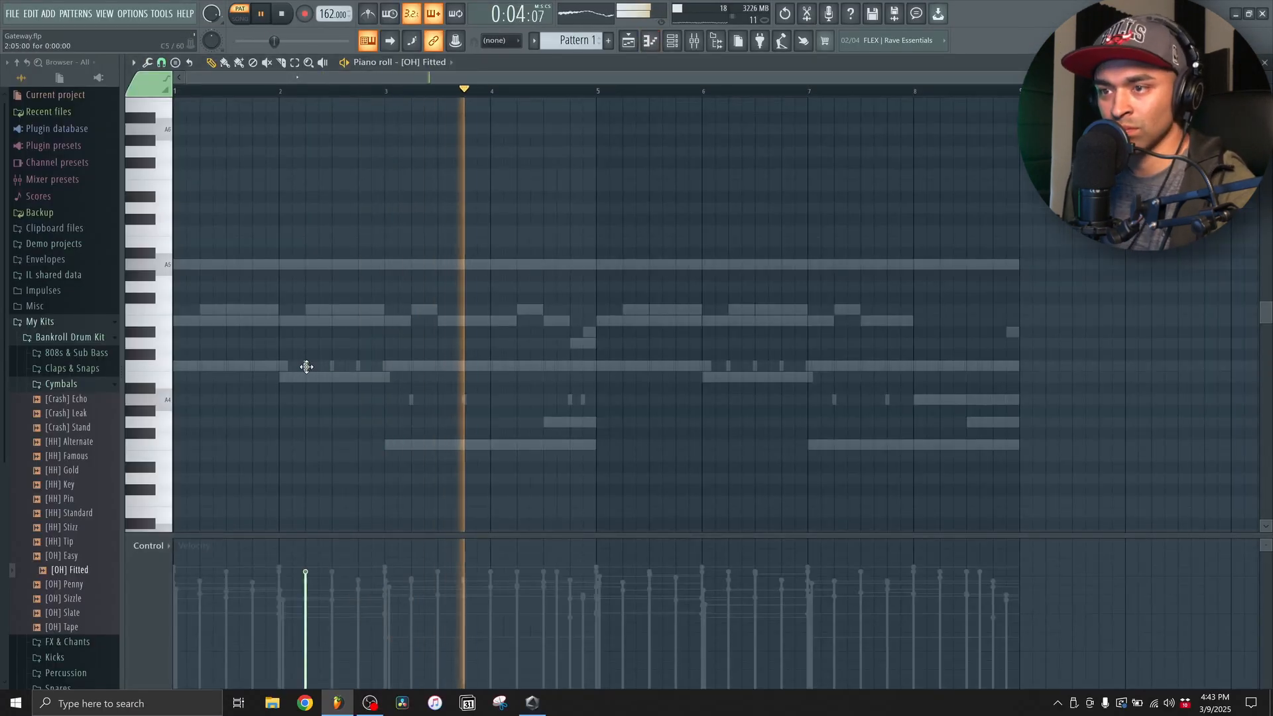
drag(665, 366, 728, 366)
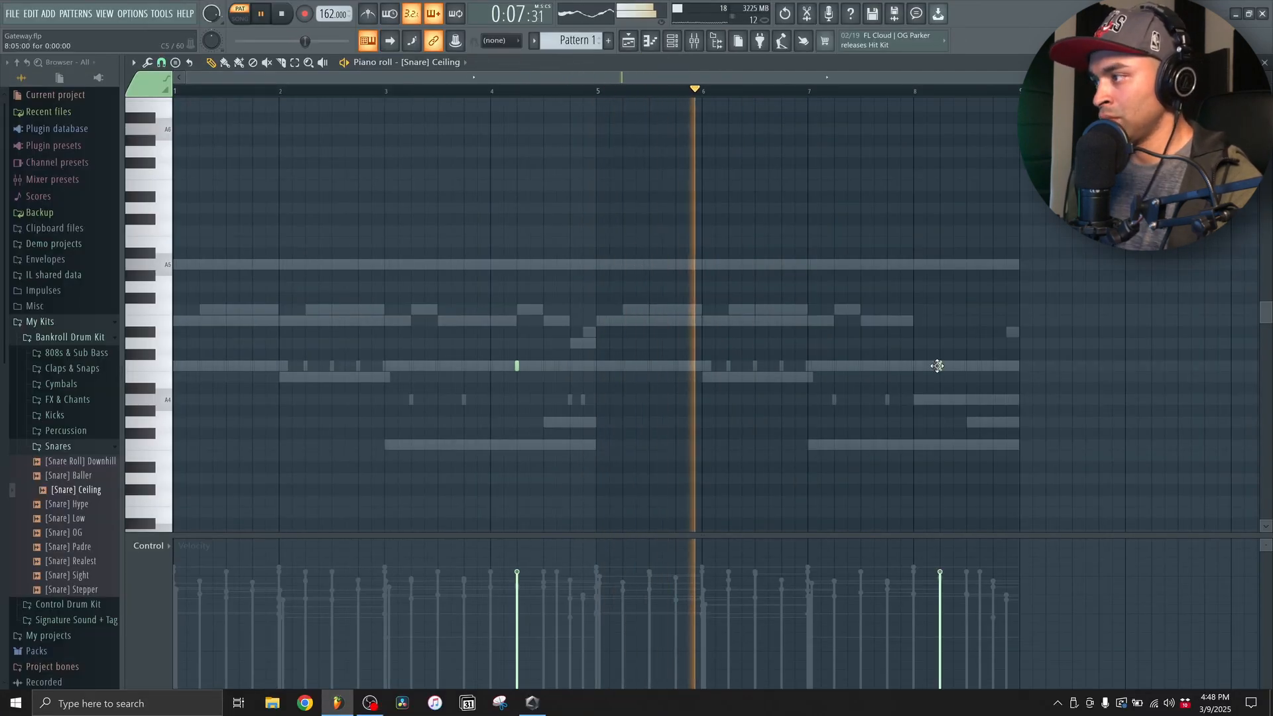
Place the second [Snare] Ceiling hit in bar 8, matching the one in bar 4, and close the piano roll.
click(939, 366)
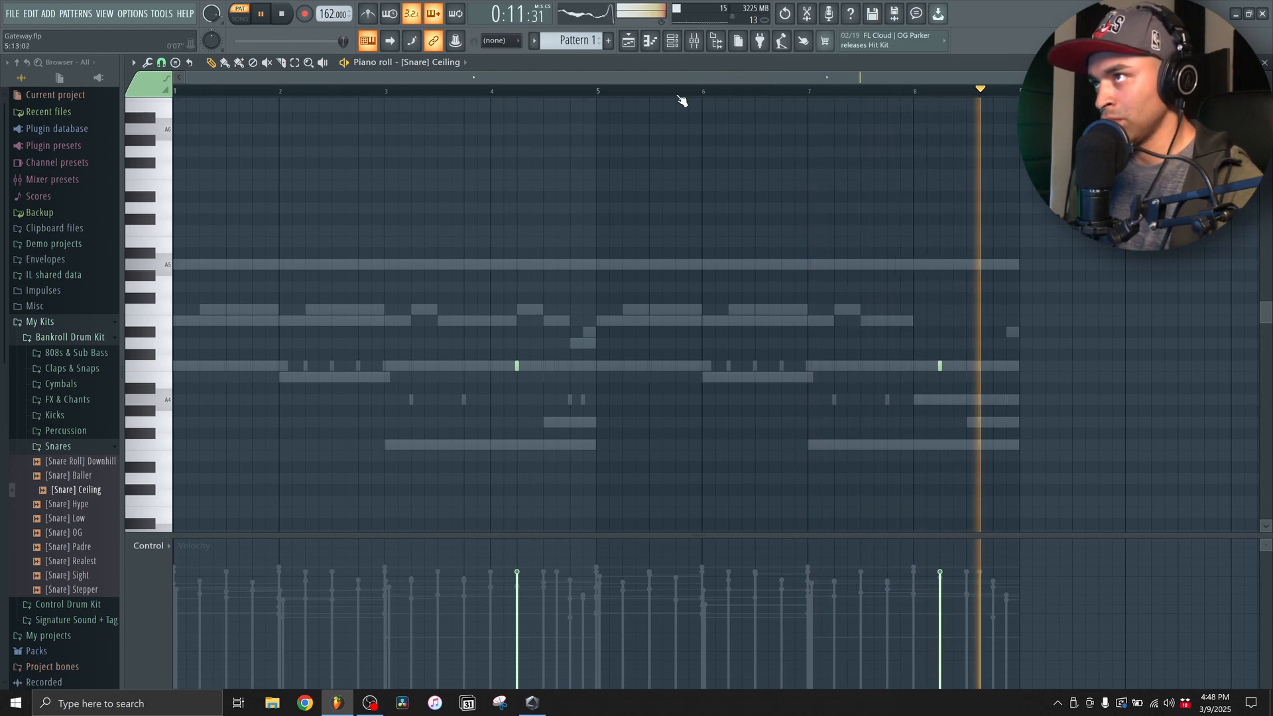
click(653, 45)
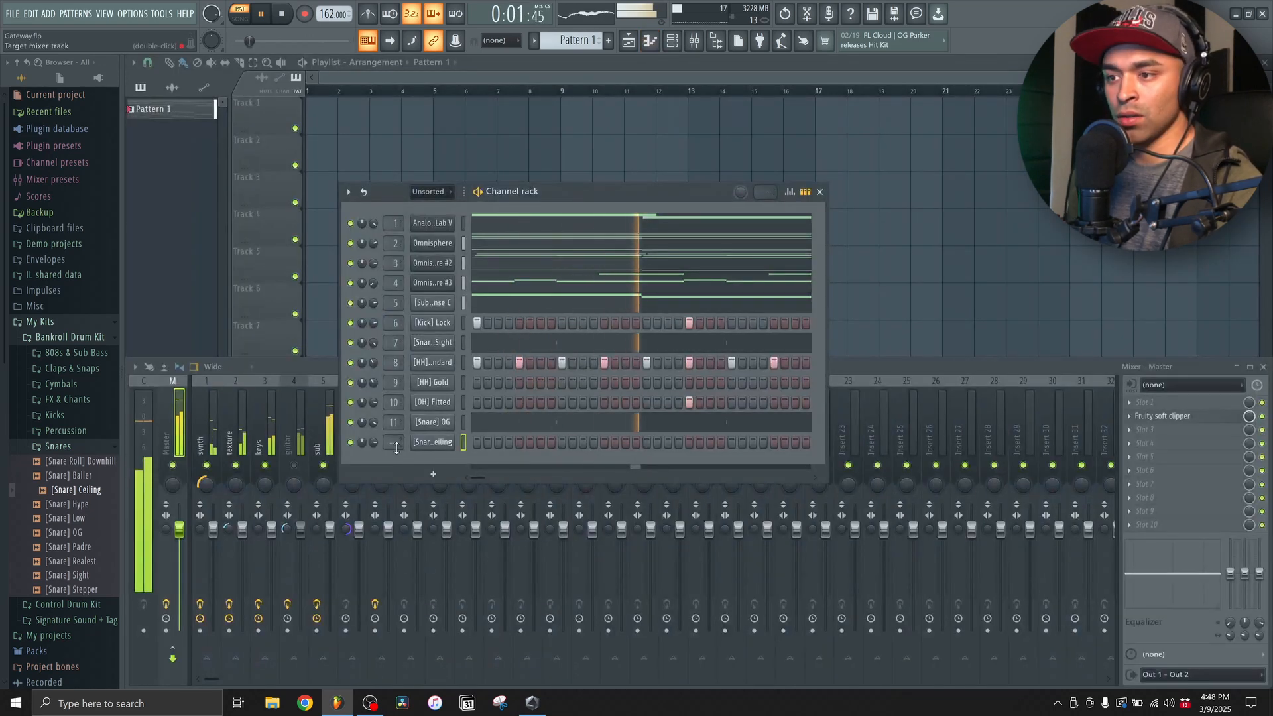